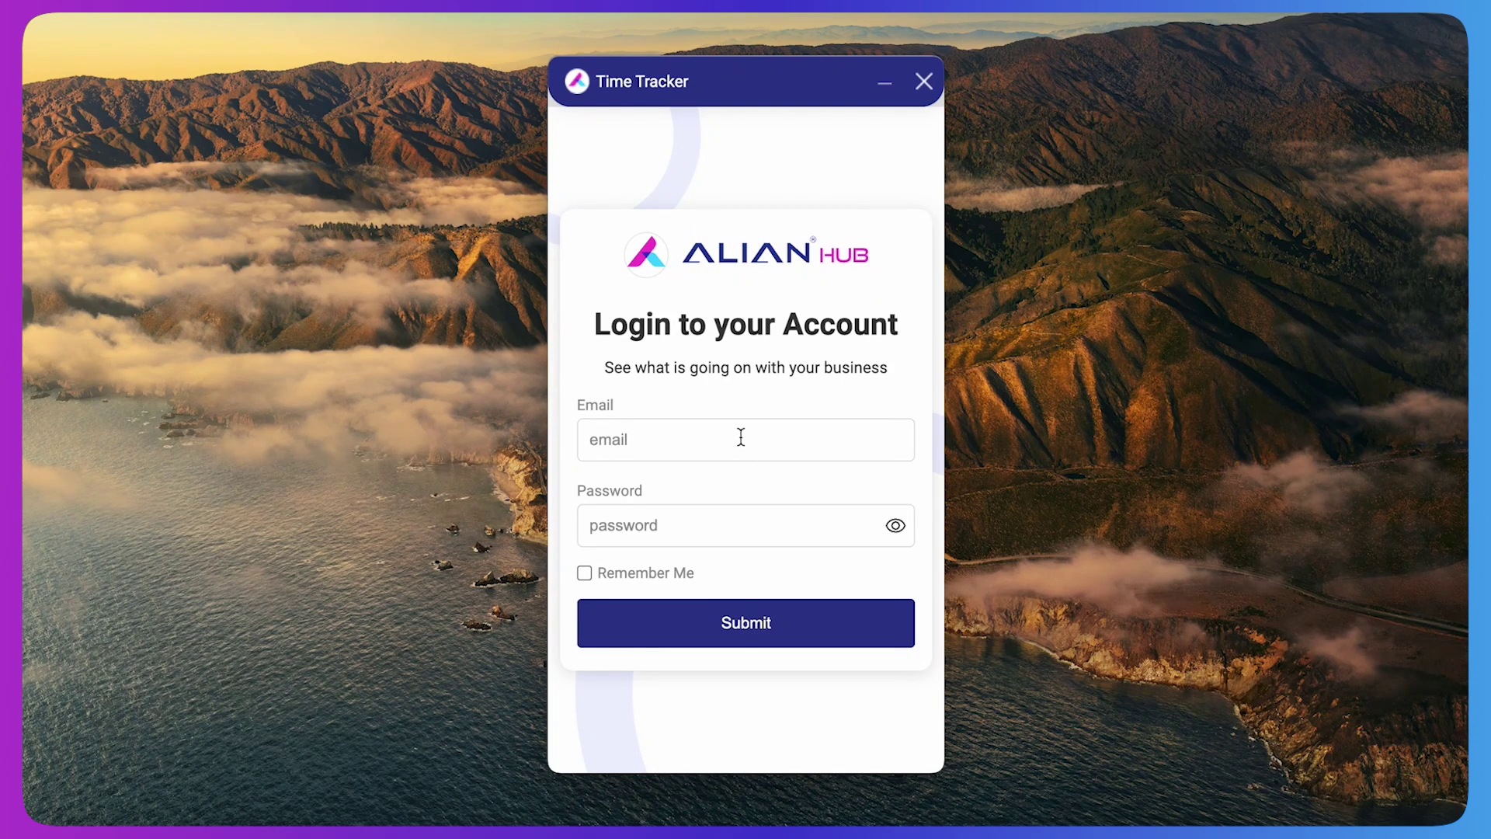
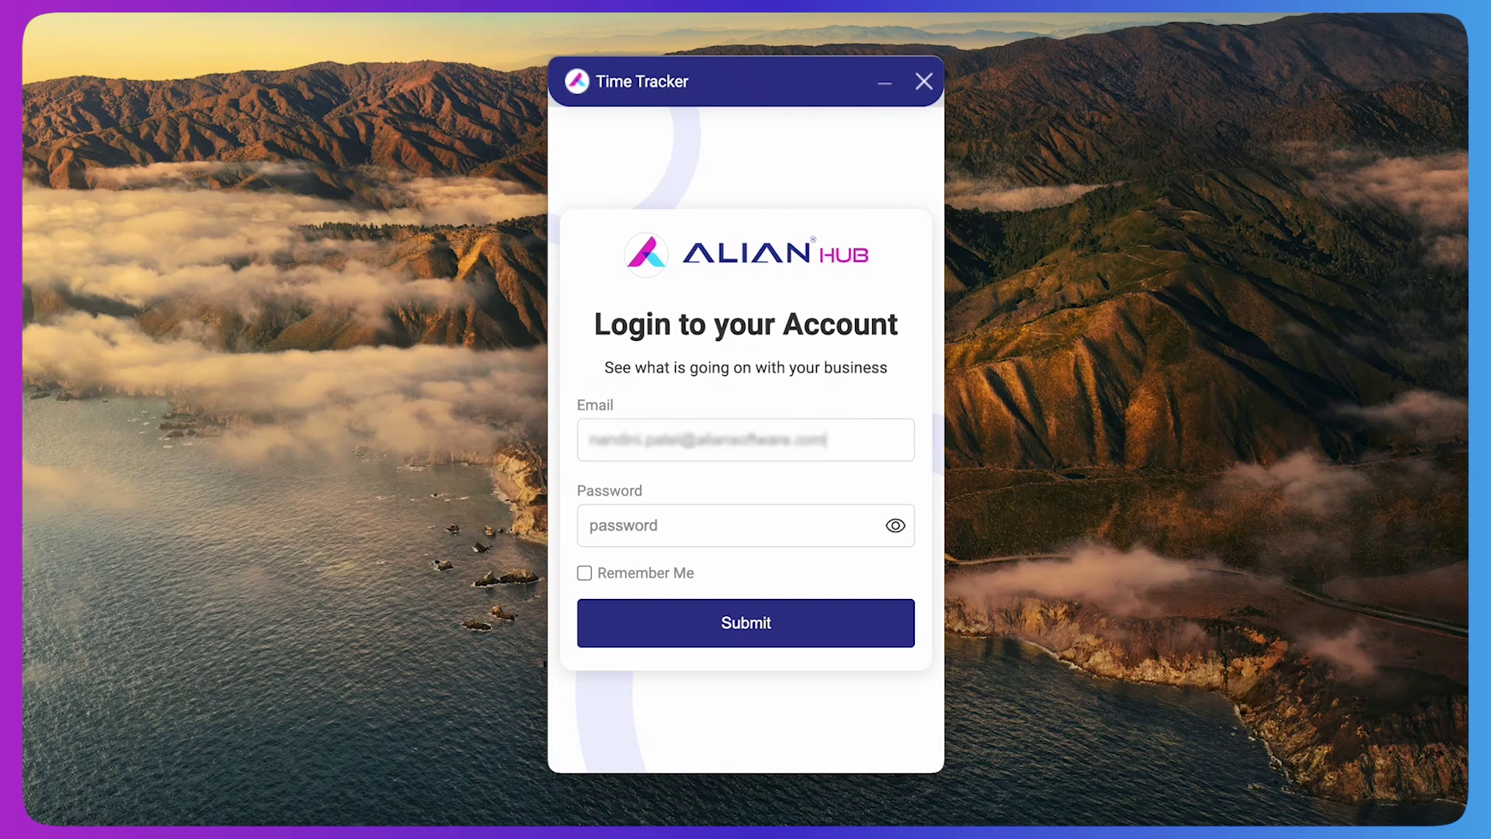
Sign in to Alian Hub Time Tracker with the account e-mail and password
key(Tab)
text(••••••••••••••)
click(725, 637)
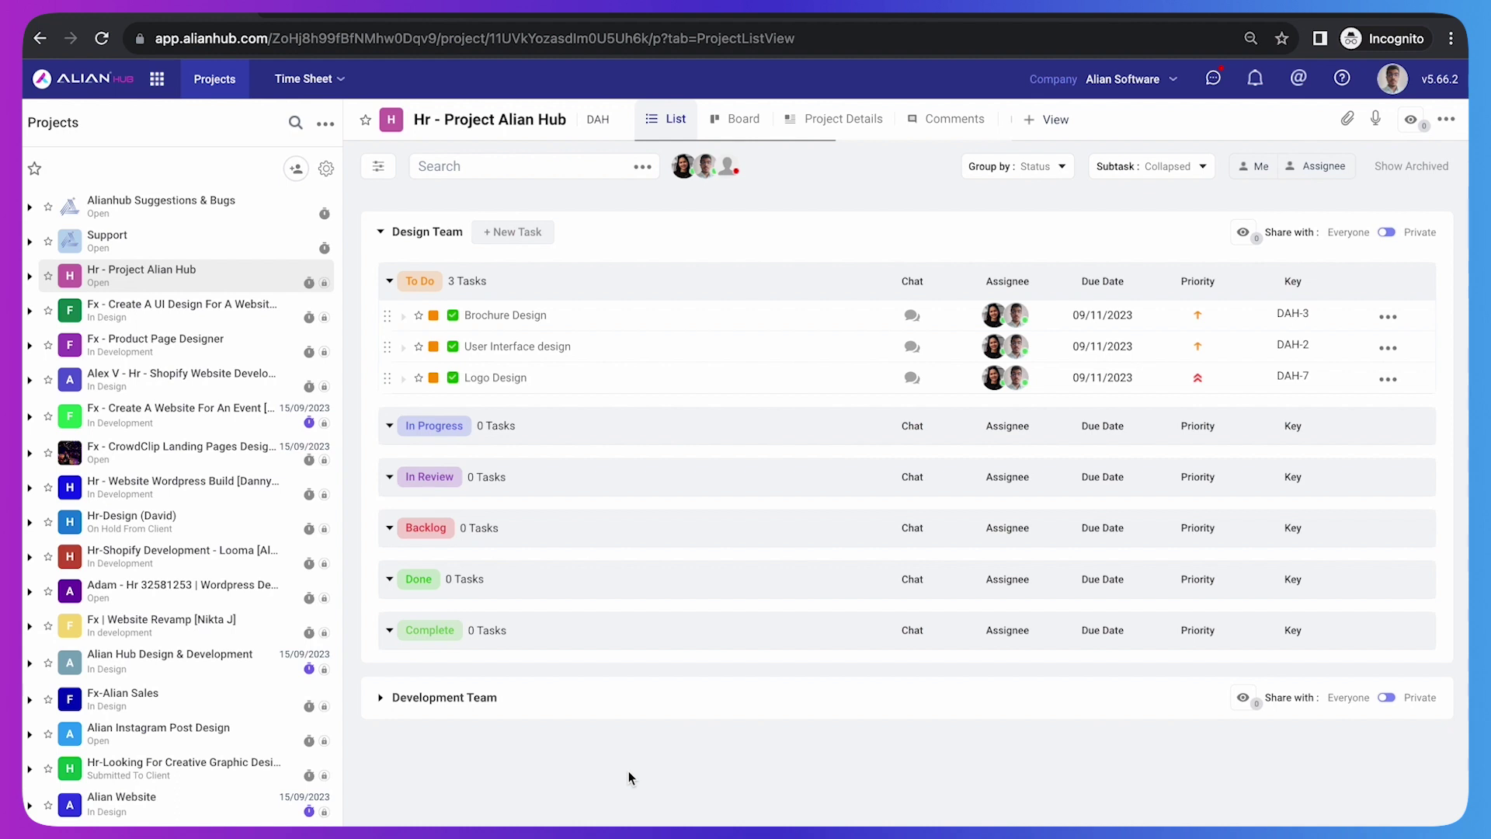
Expand Hr - Project Alian Hub in the sidebar to show its Design Team and Development Team lists
click(29, 277)
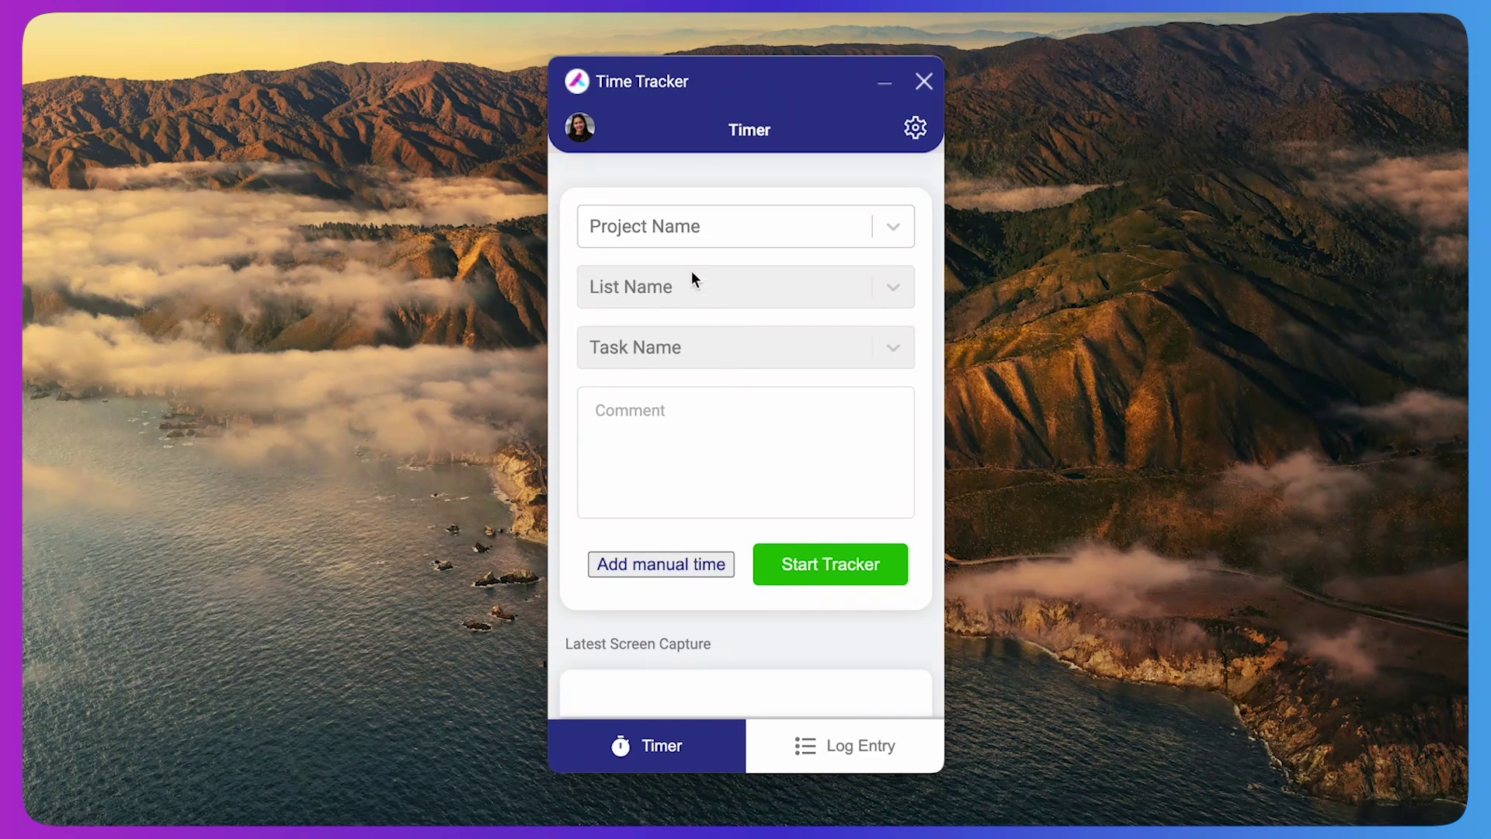
Start tracking Hr - Project Alian Hub › Design Team › DAH-7 Logo Design, commented 'Working on logo design'
click(695, 238)
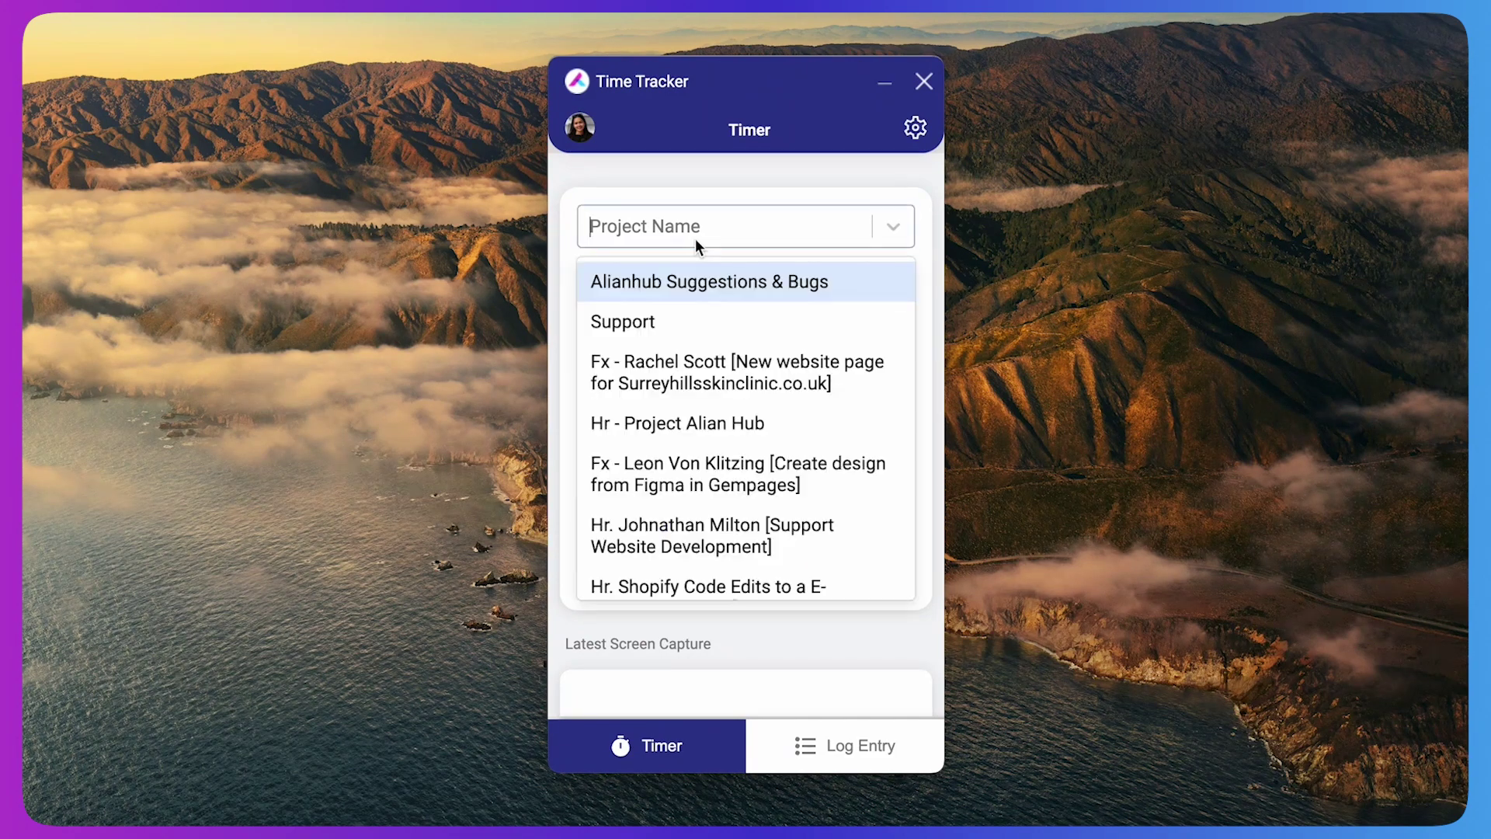
click(664, 428)
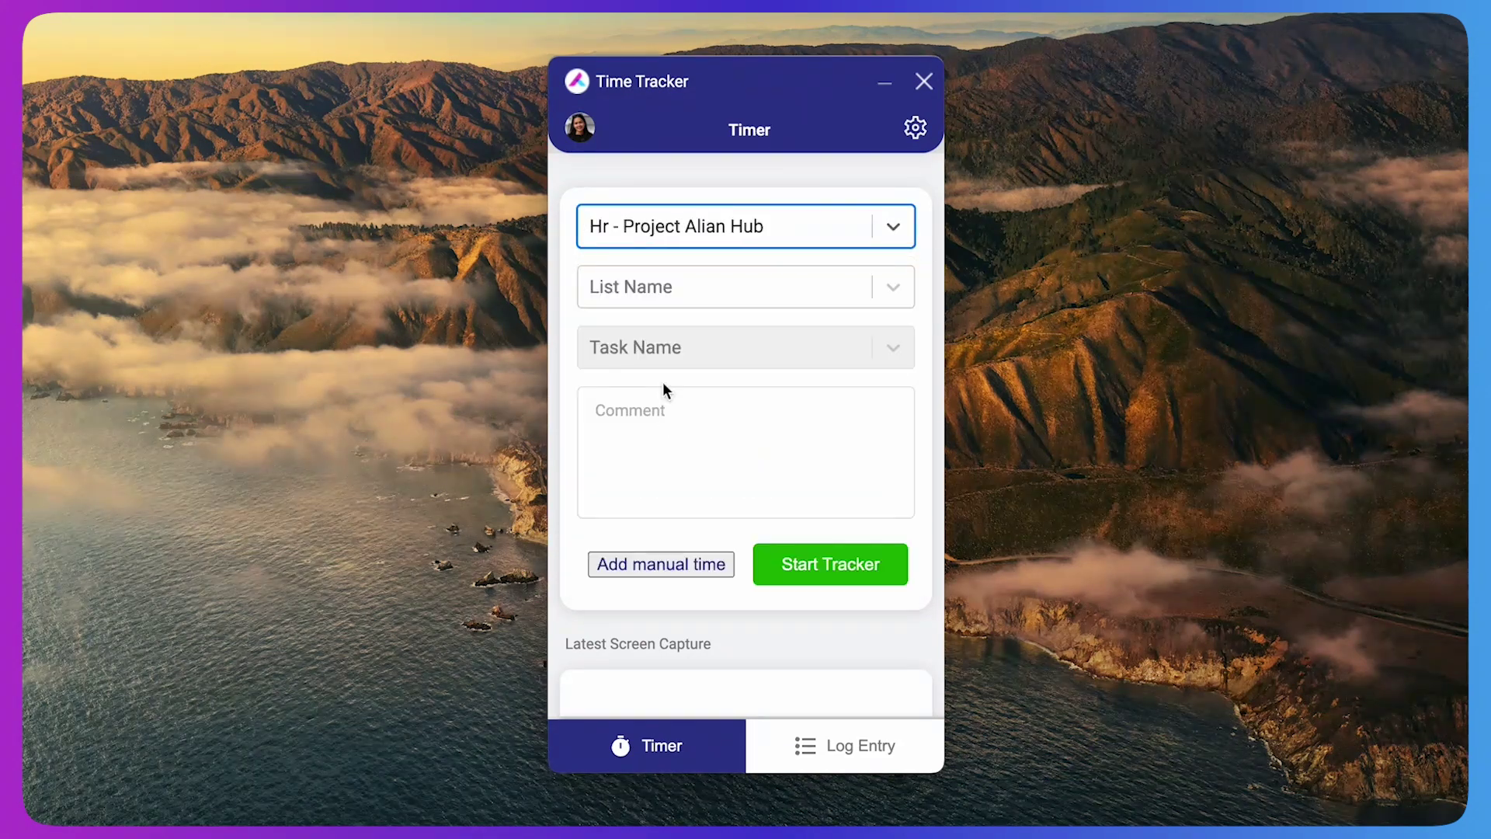
click(674, 290)
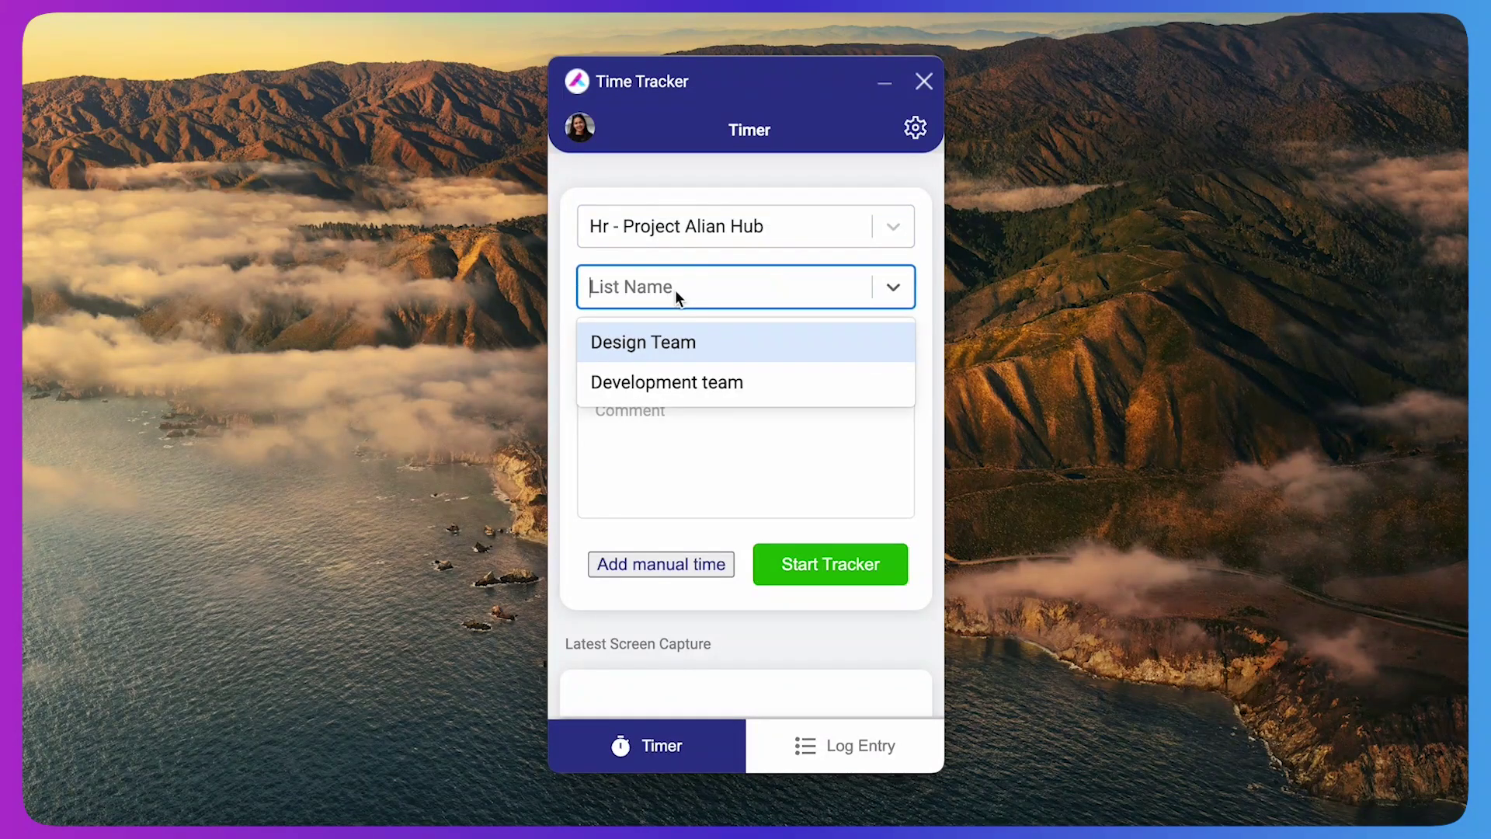
click(667, 347)
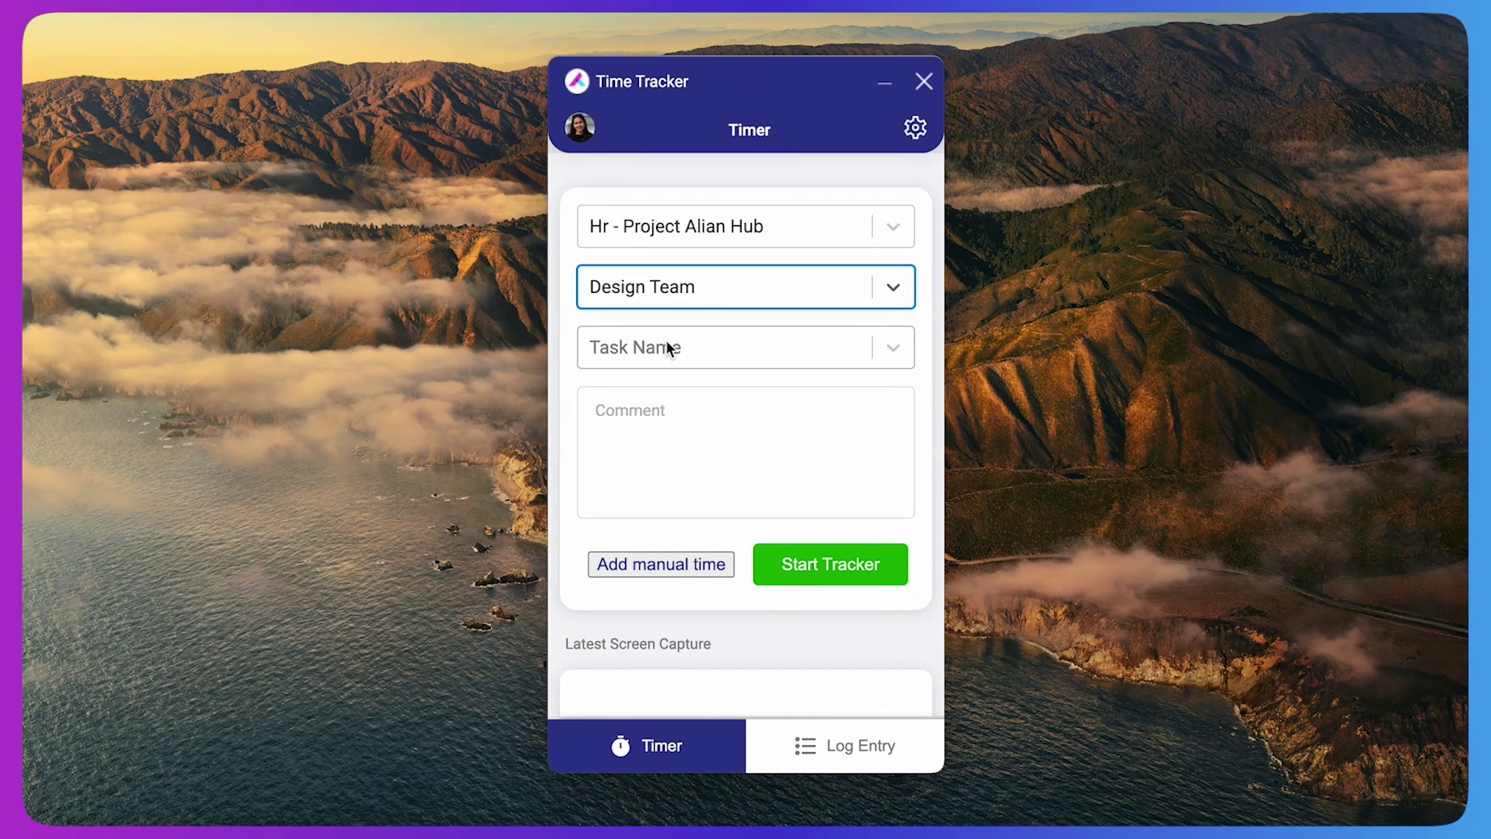
click(666, 346)
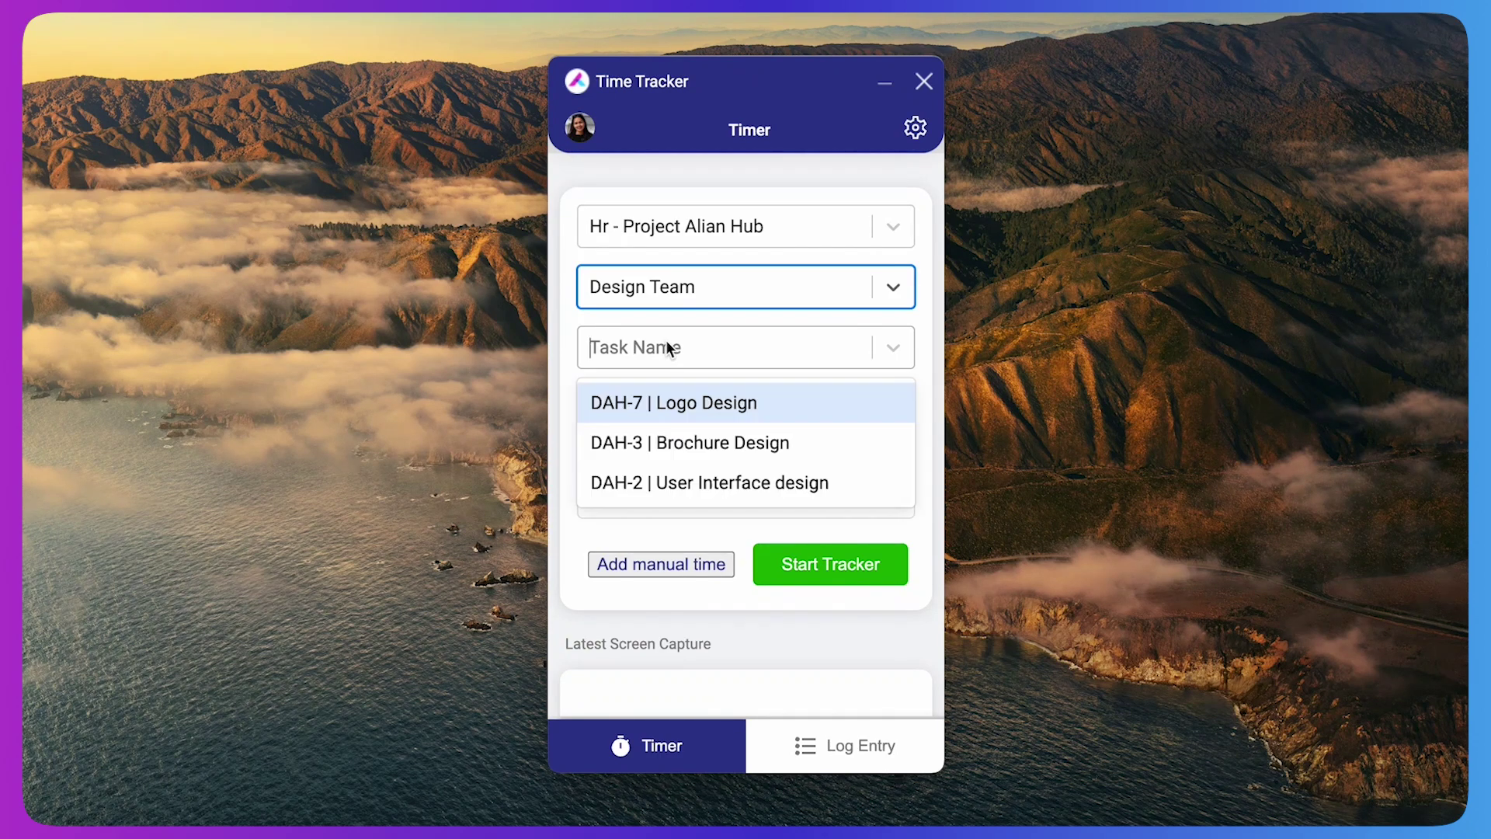
click(685, 407)
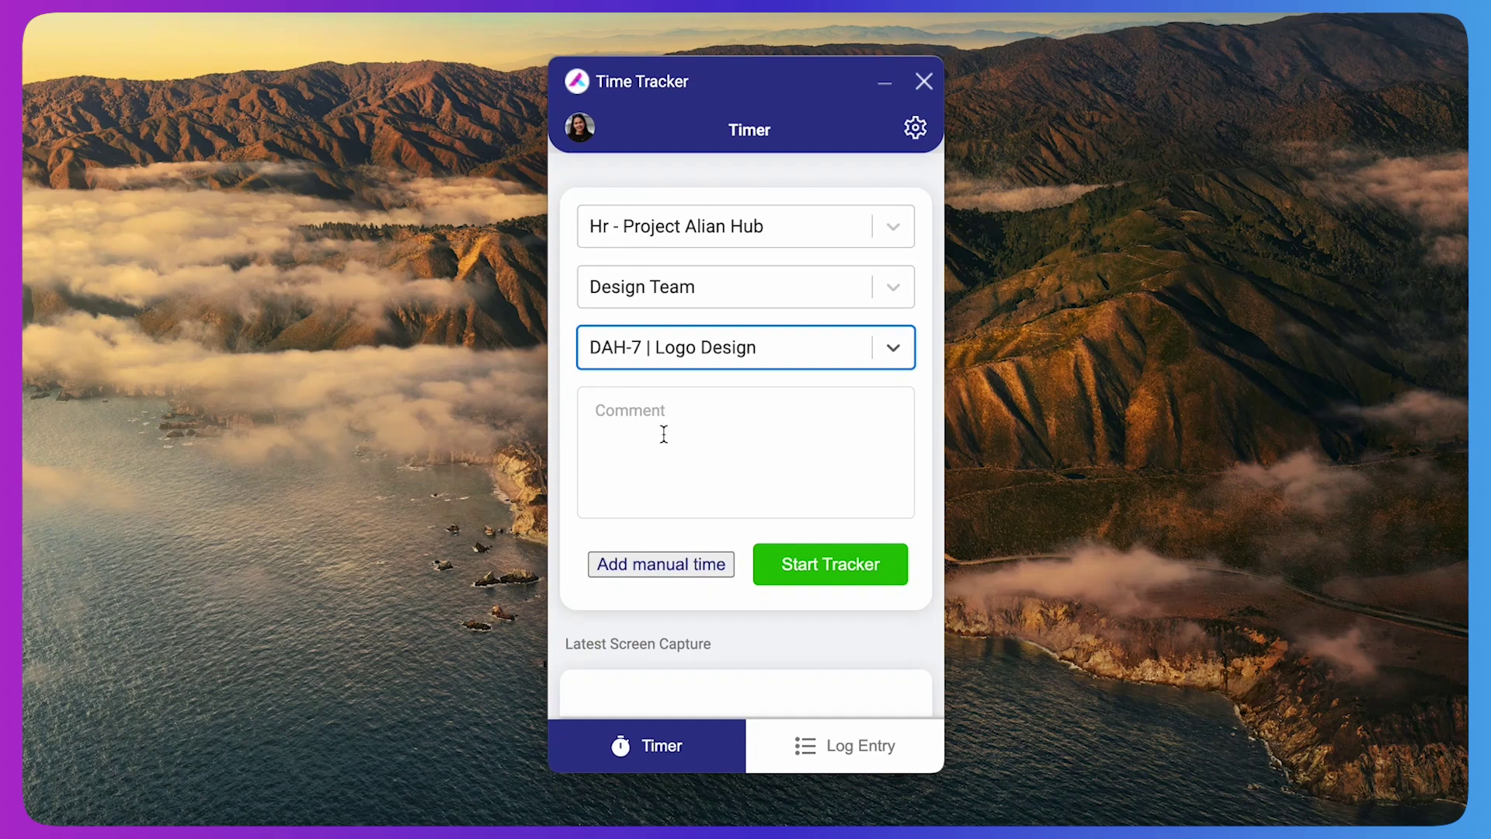
click(664, 434)
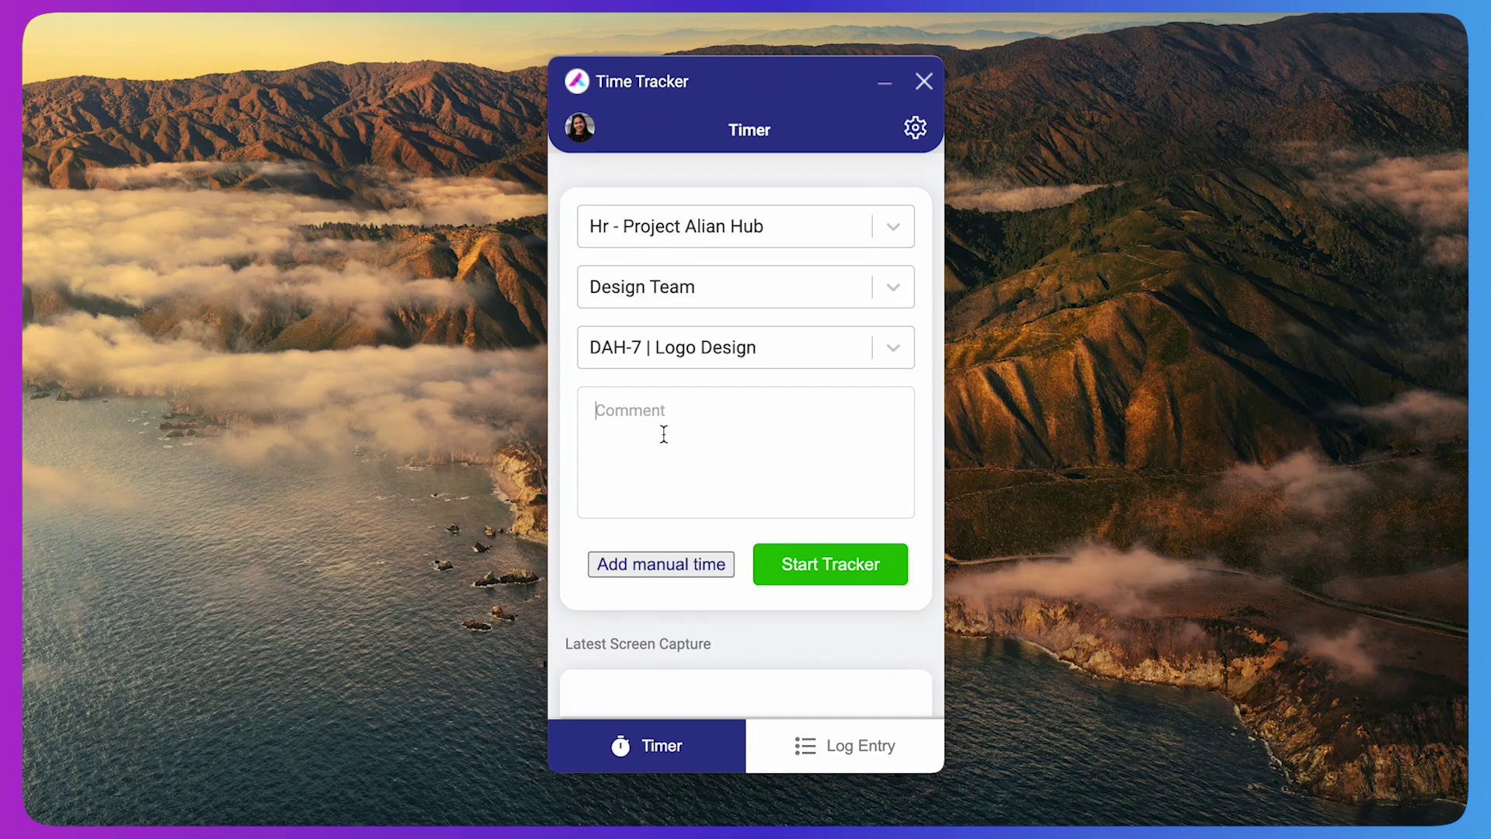
text(Working on logo design)
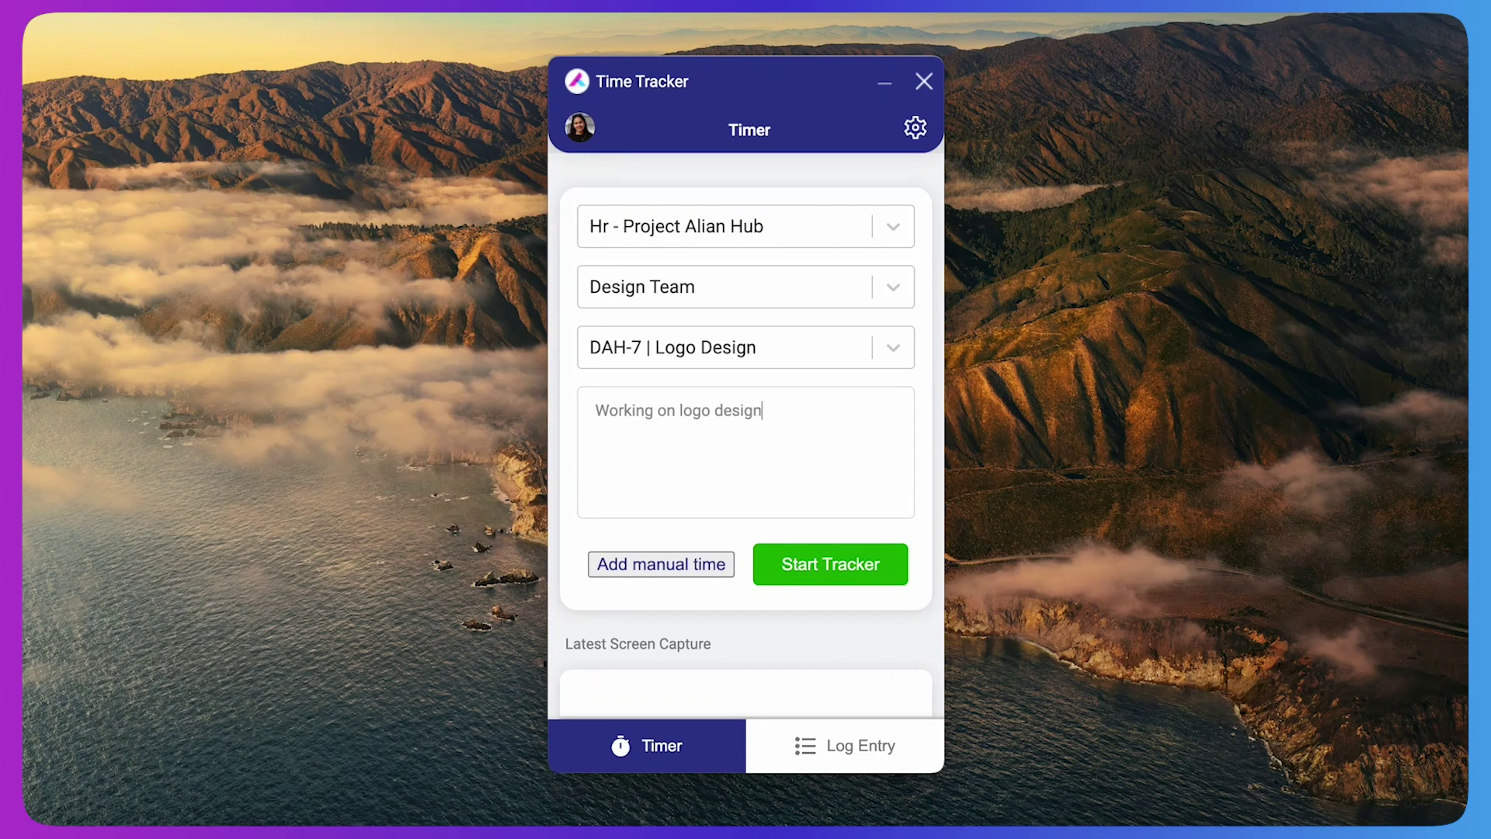
click(790, 561)
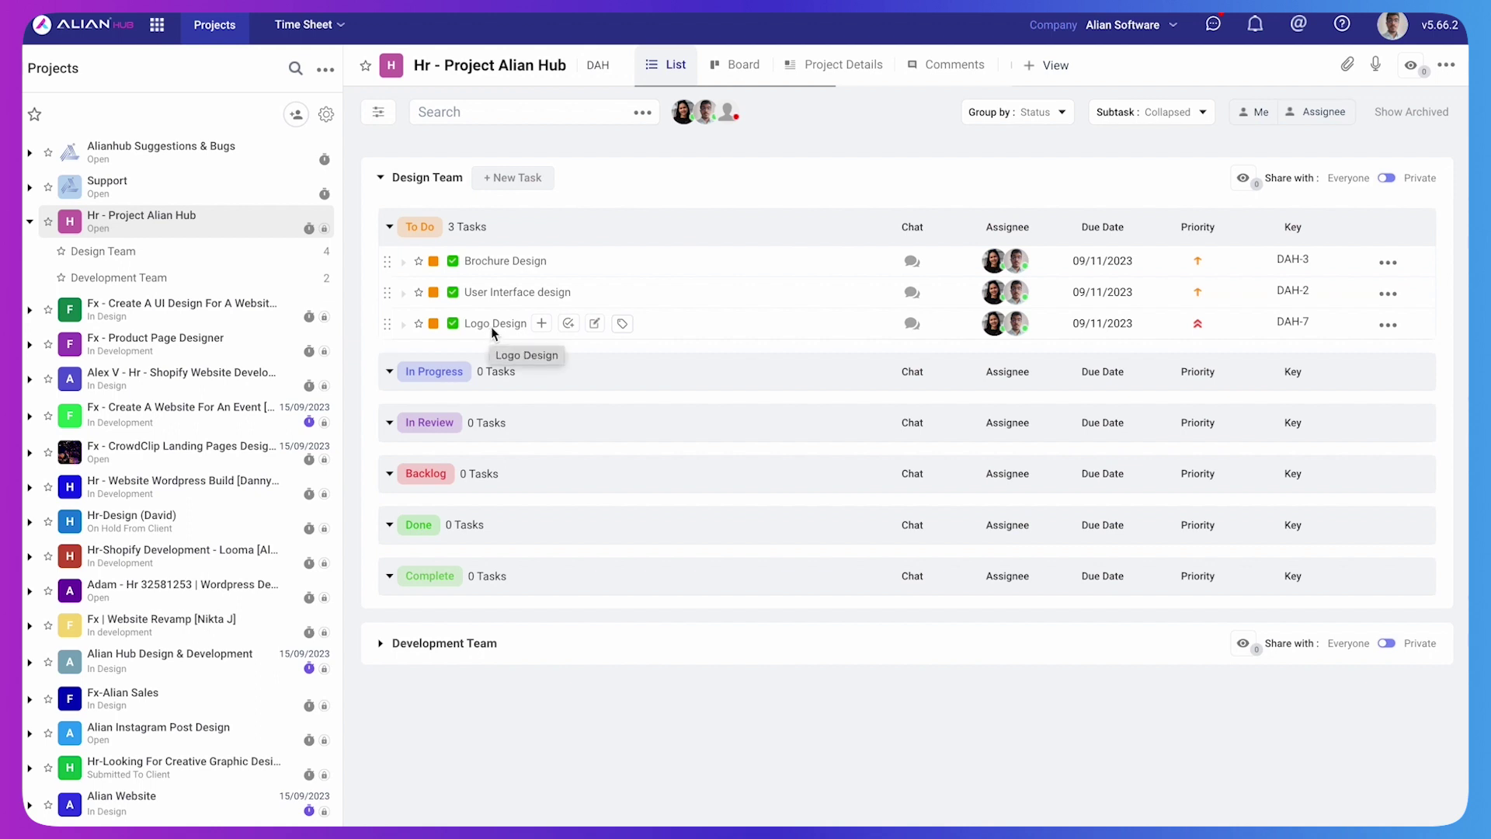
Open DAH-7 Logo Design and change its status from To Do to In Progress
click(491, 325)
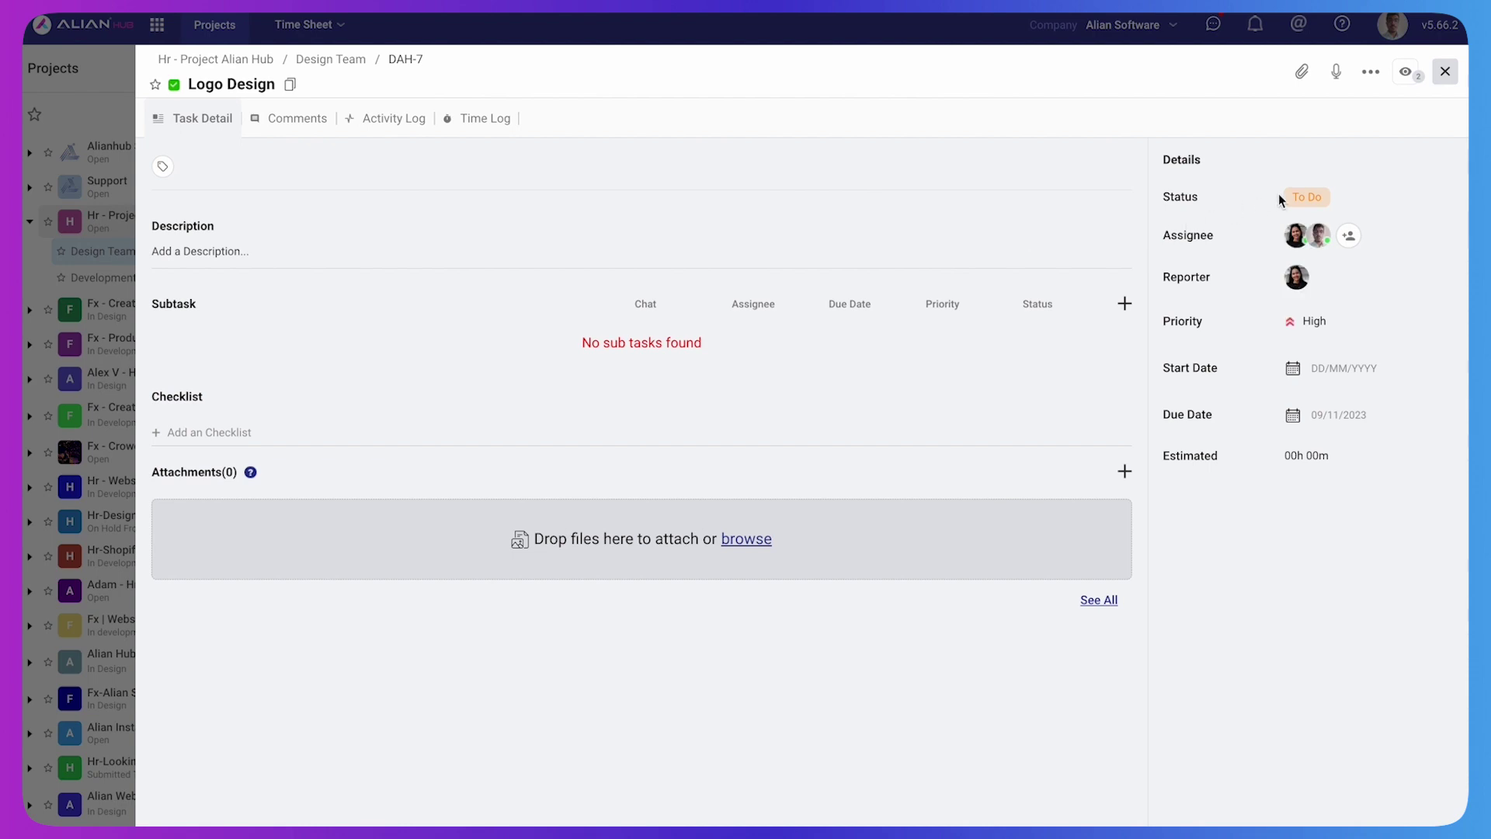
click(1301, 194)
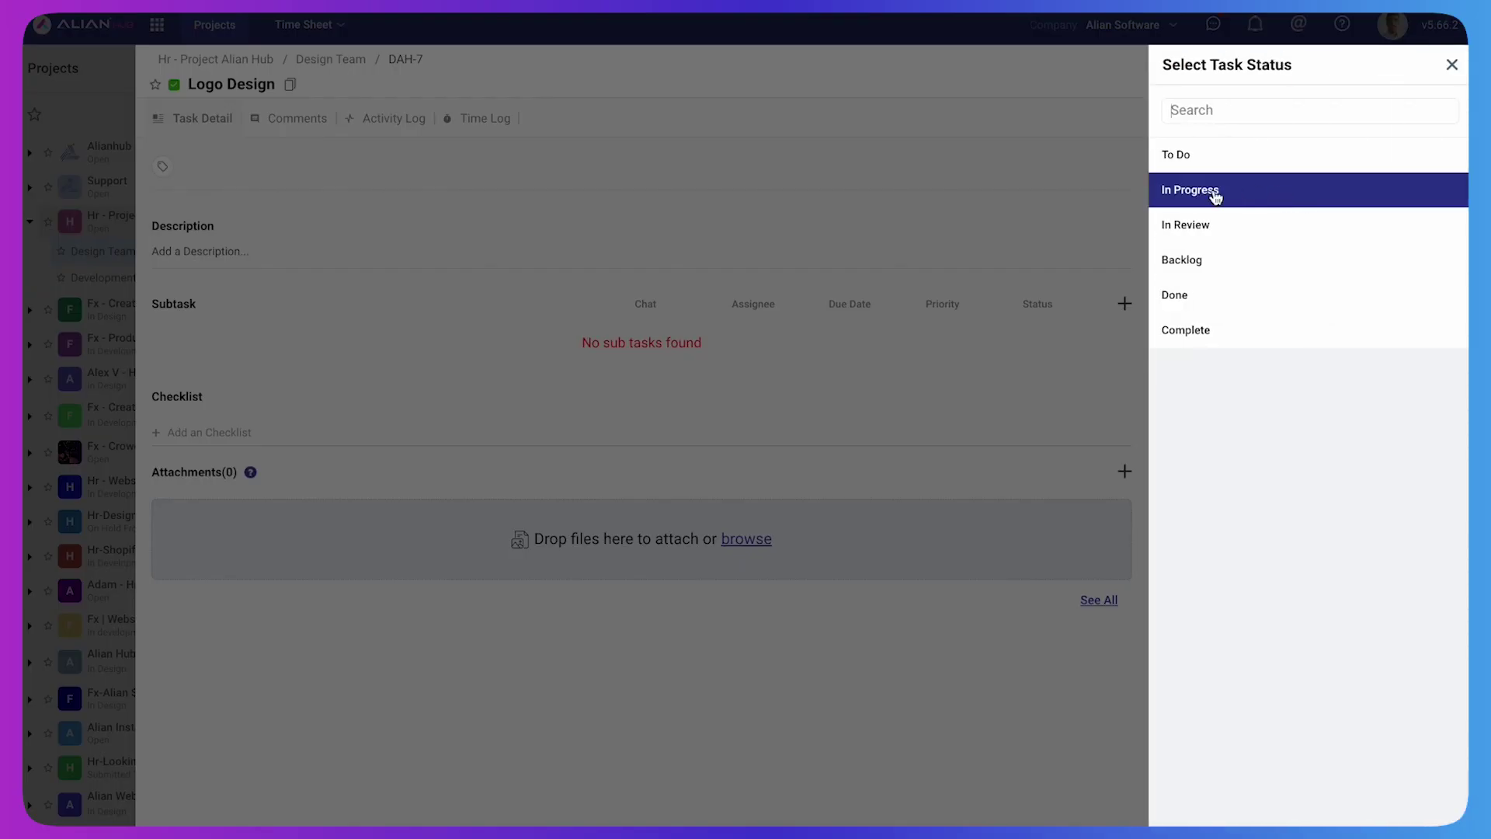
click(1216, 194)
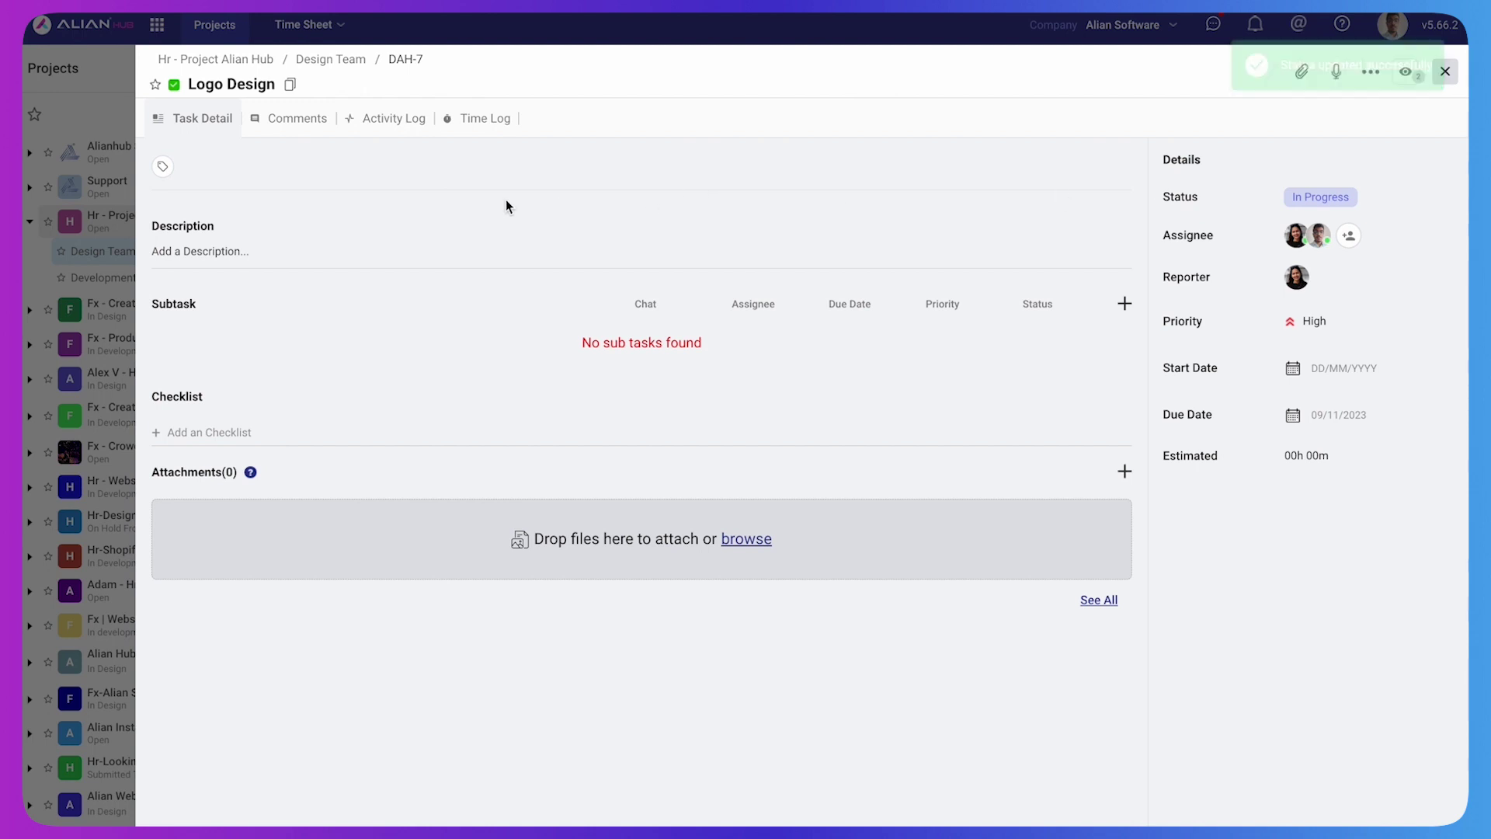
Post the comment 'I have started working on this task' on Logo Design
click(282, 128)
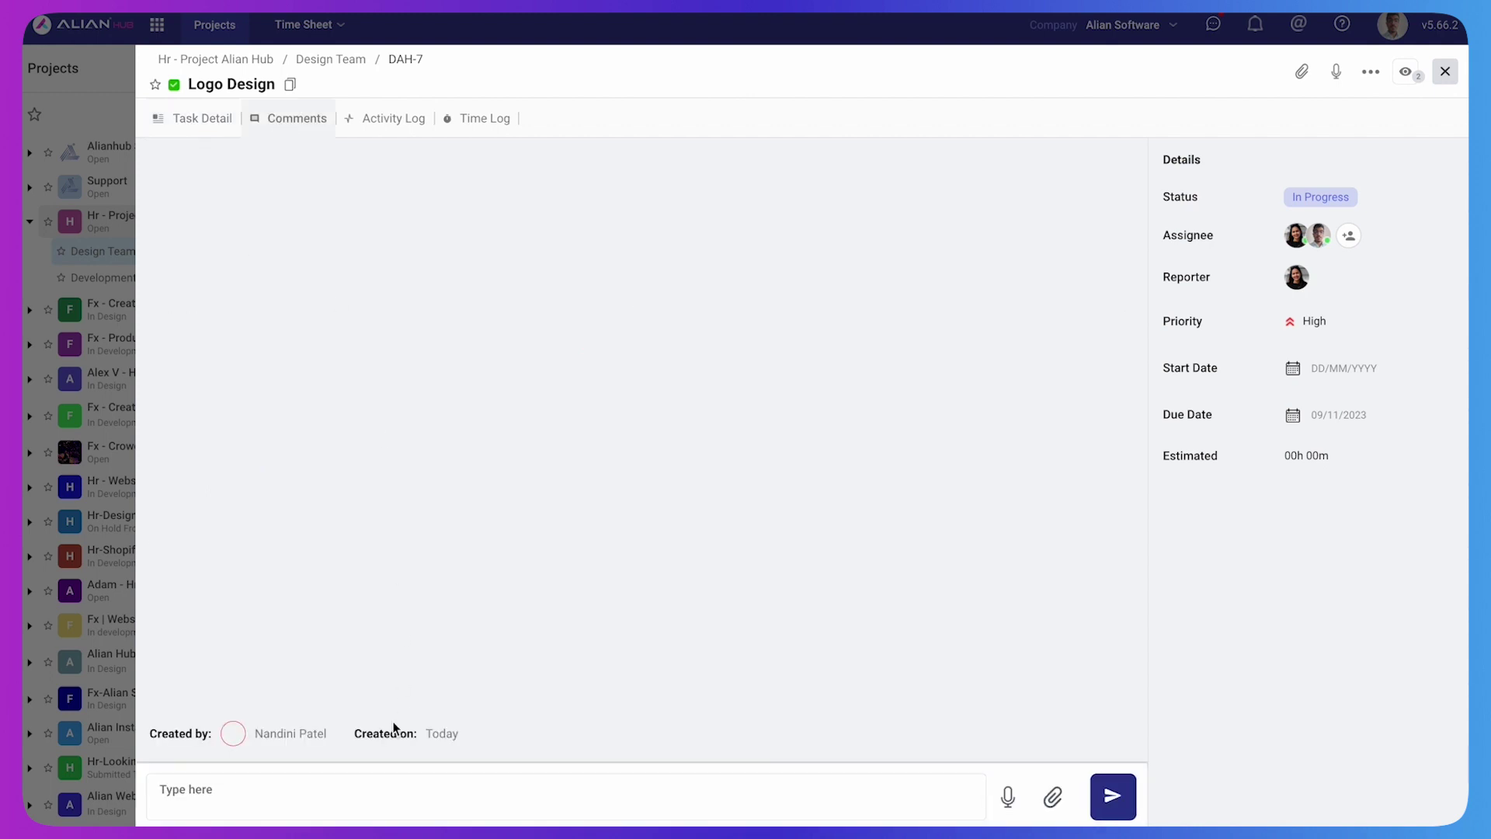
text(I h)
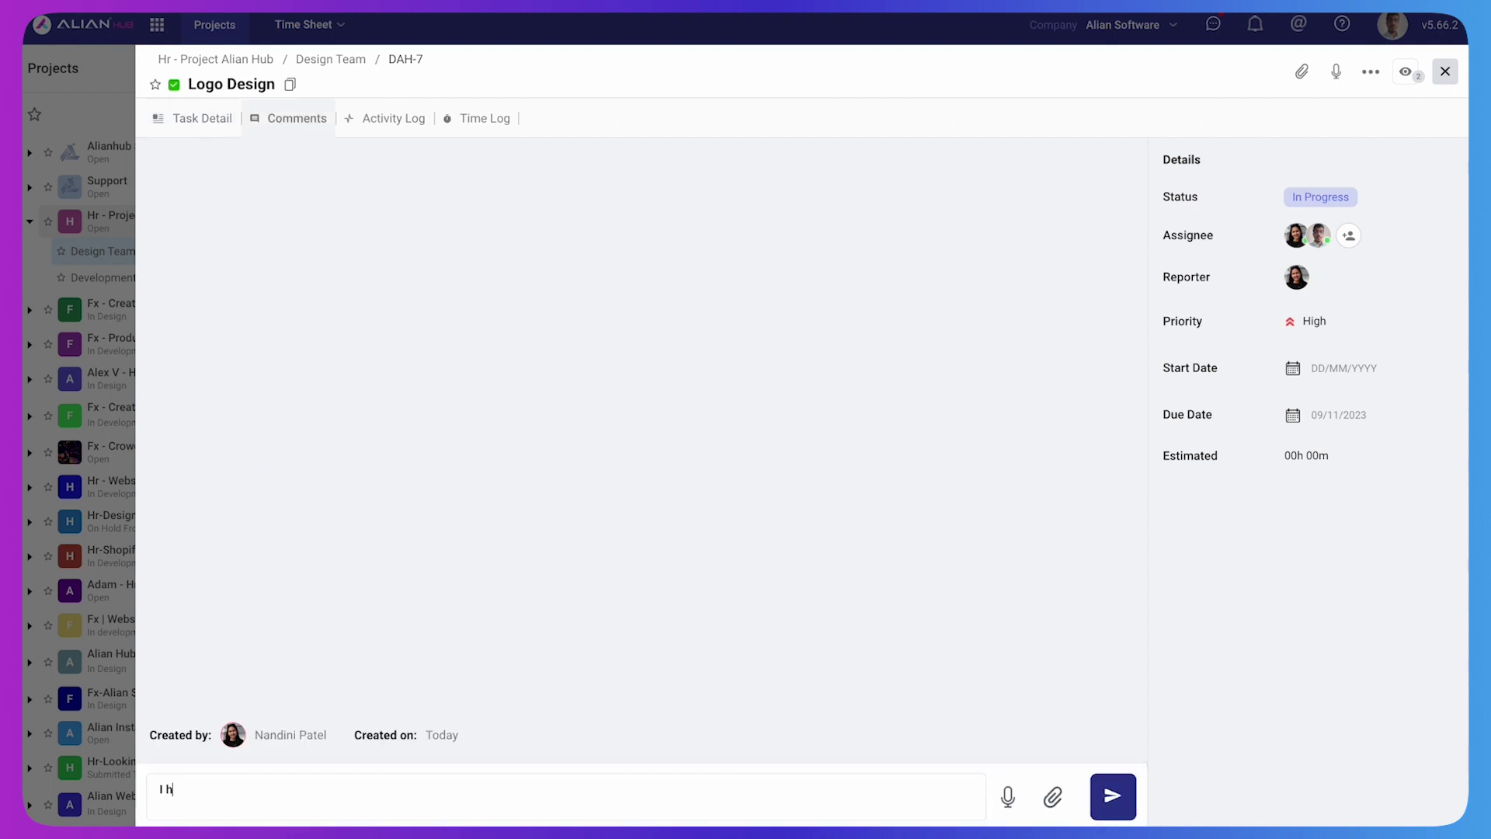
text(ave started working on this task)
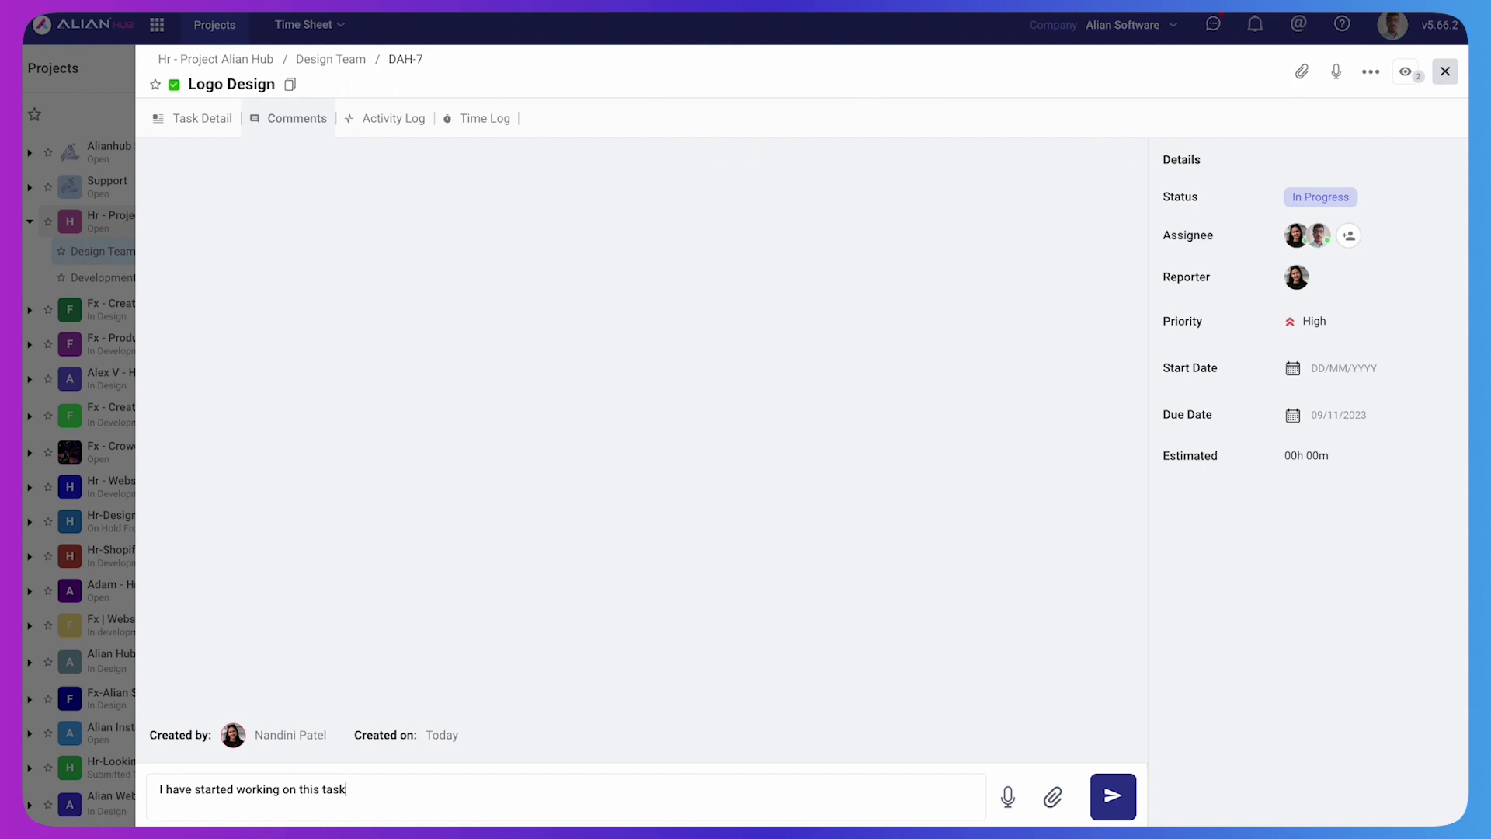
key(Return)
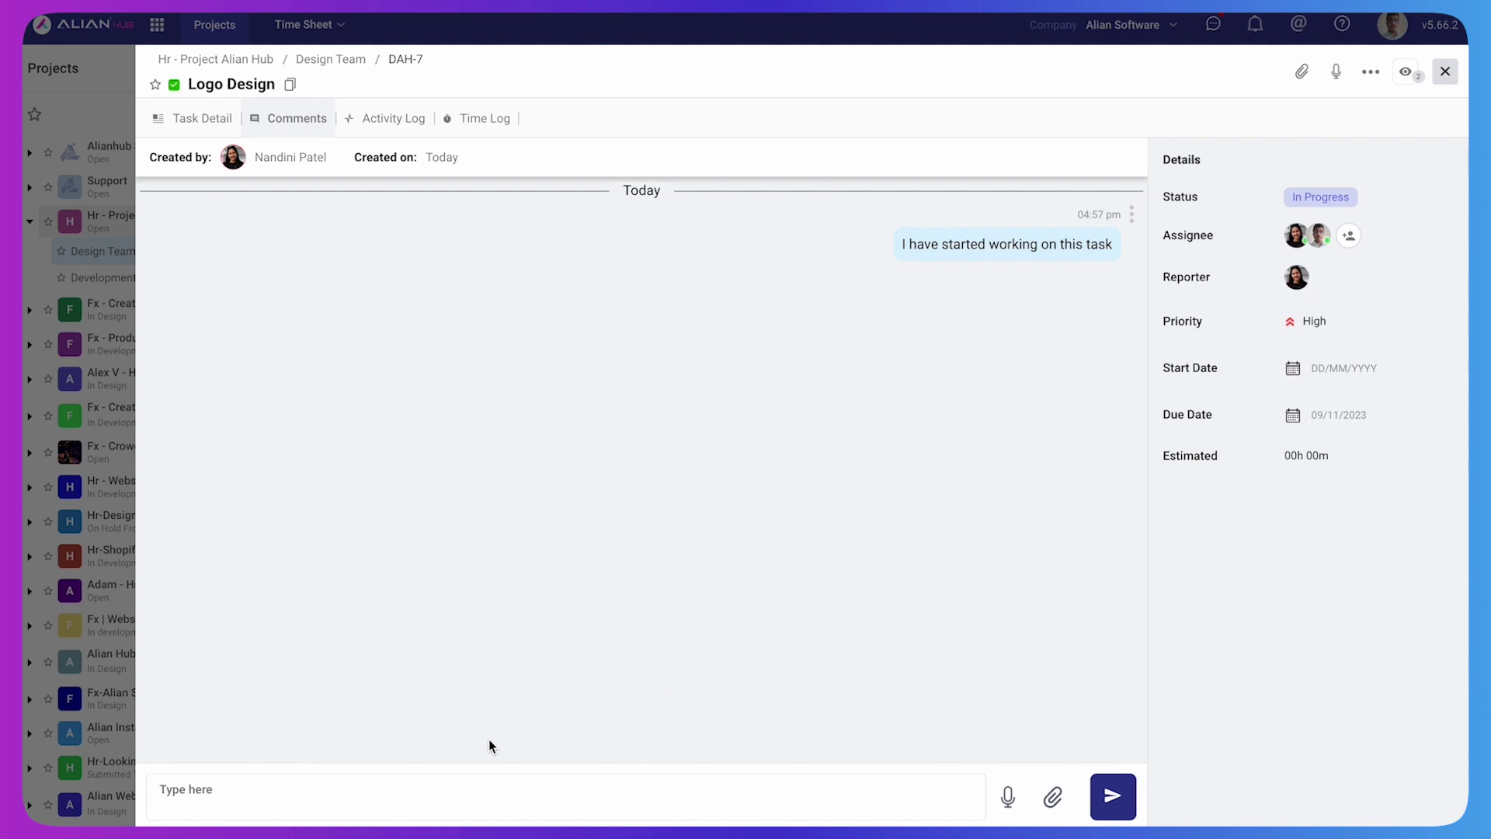
Post 'I have completed the task' and change Logo Design's status from In Progress to Done
text(I have completed the task)
click(1111, 795)
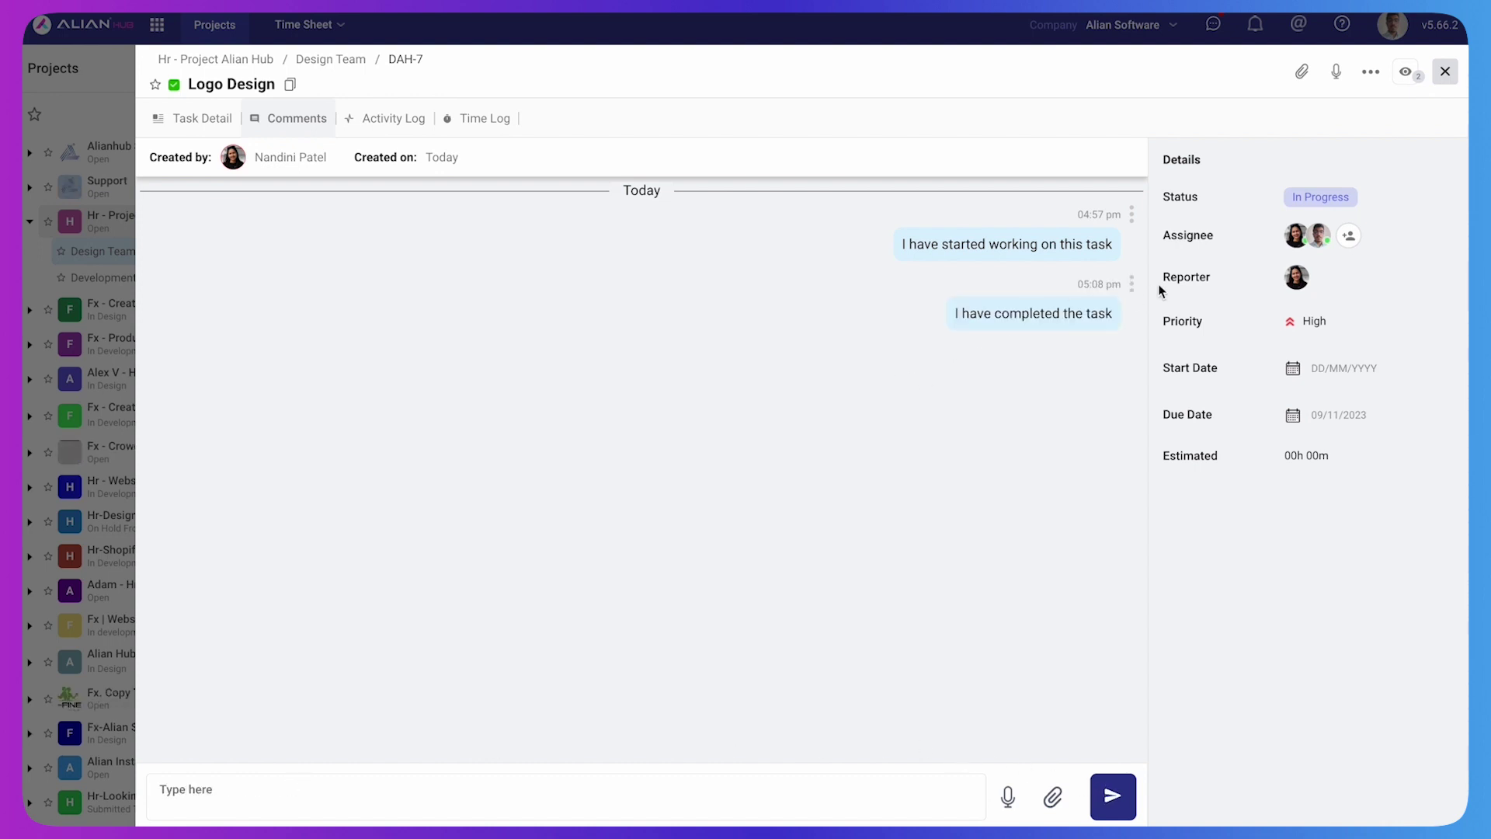
click(1318, 202)
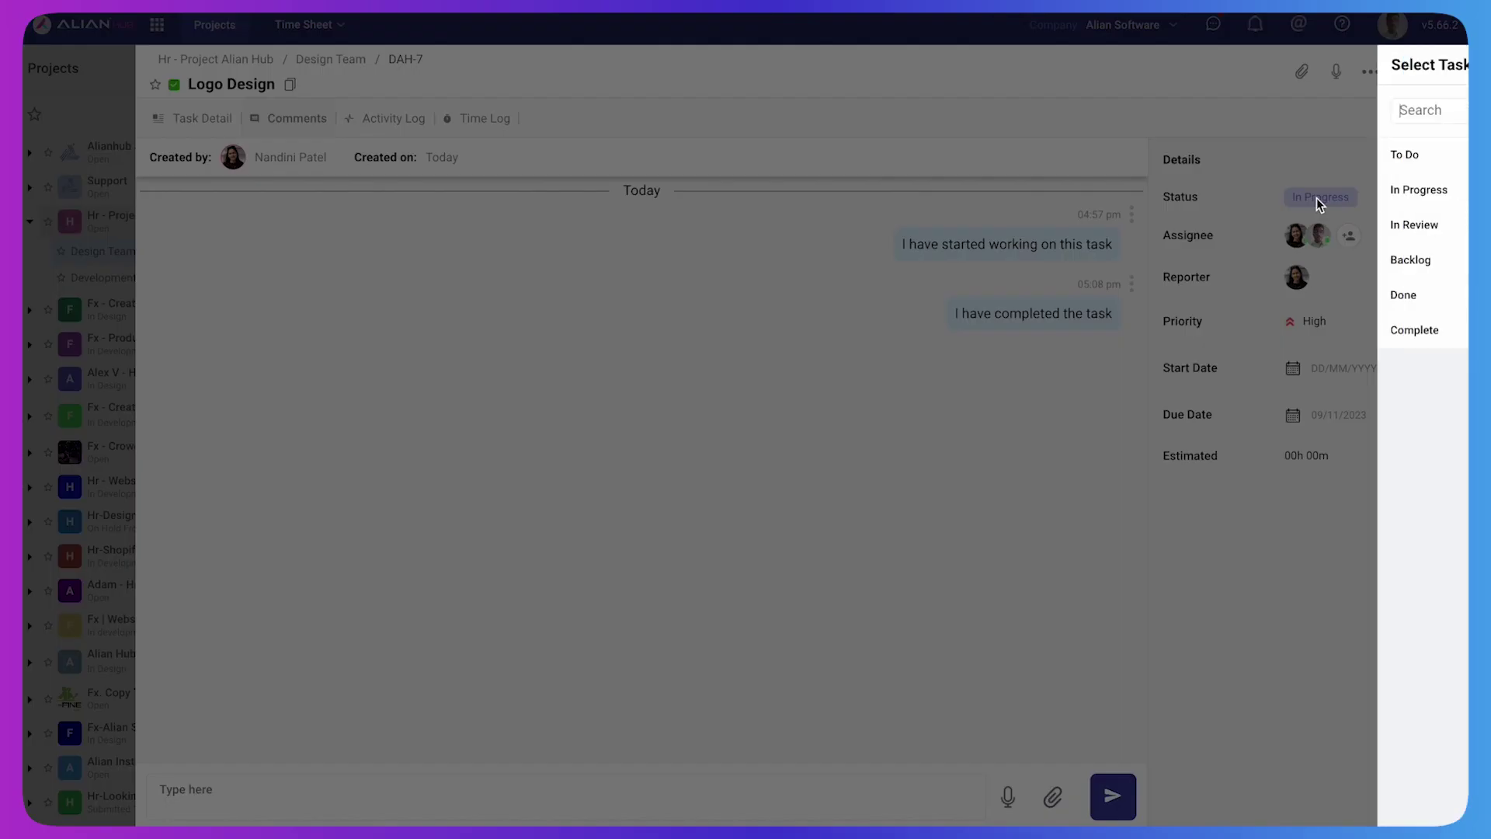
click(1218, 294)
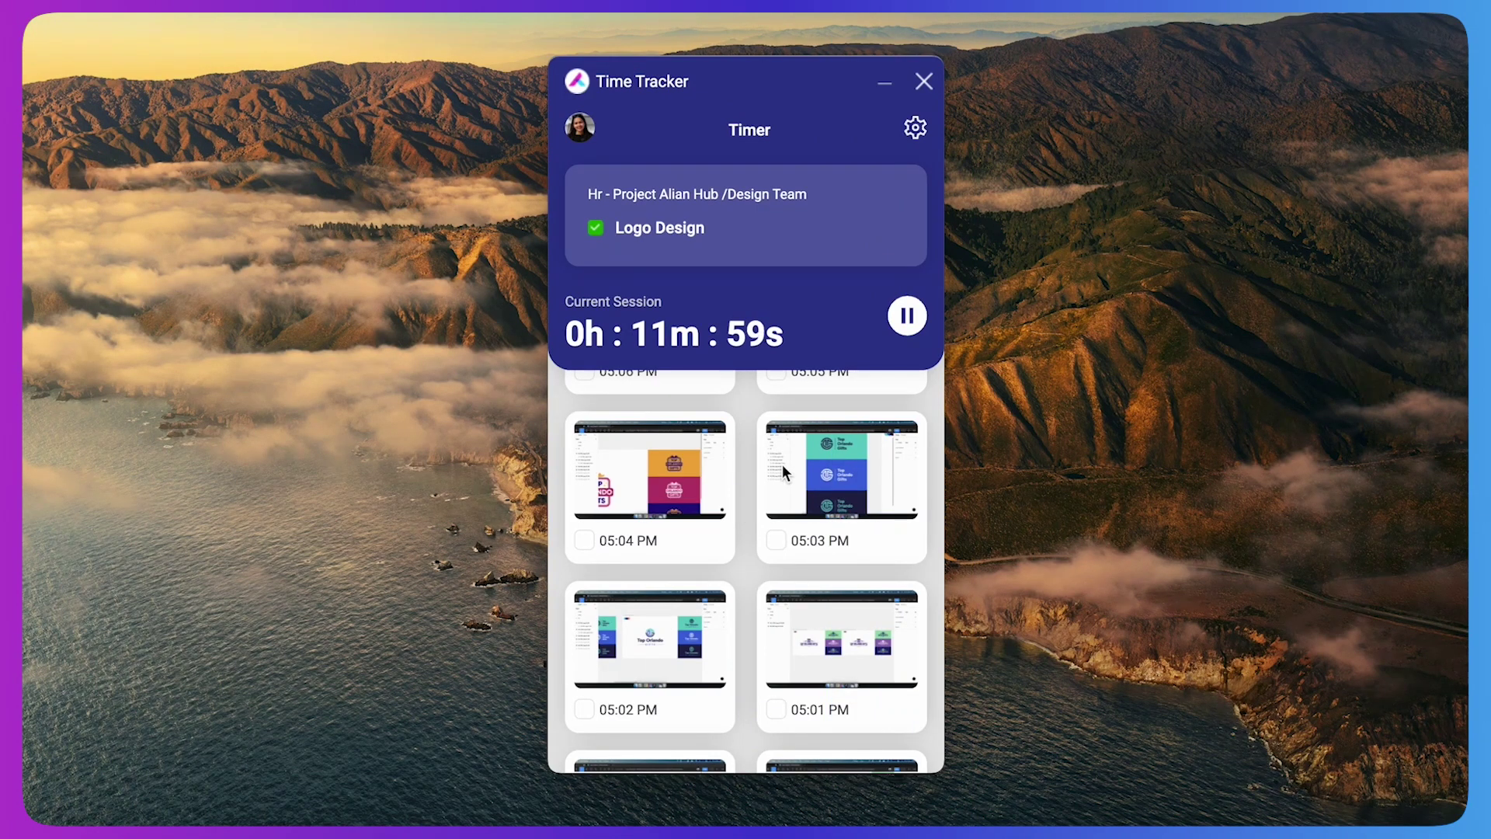
Pause the Current Session timer to stop the Logo Design session
click(907, 319)
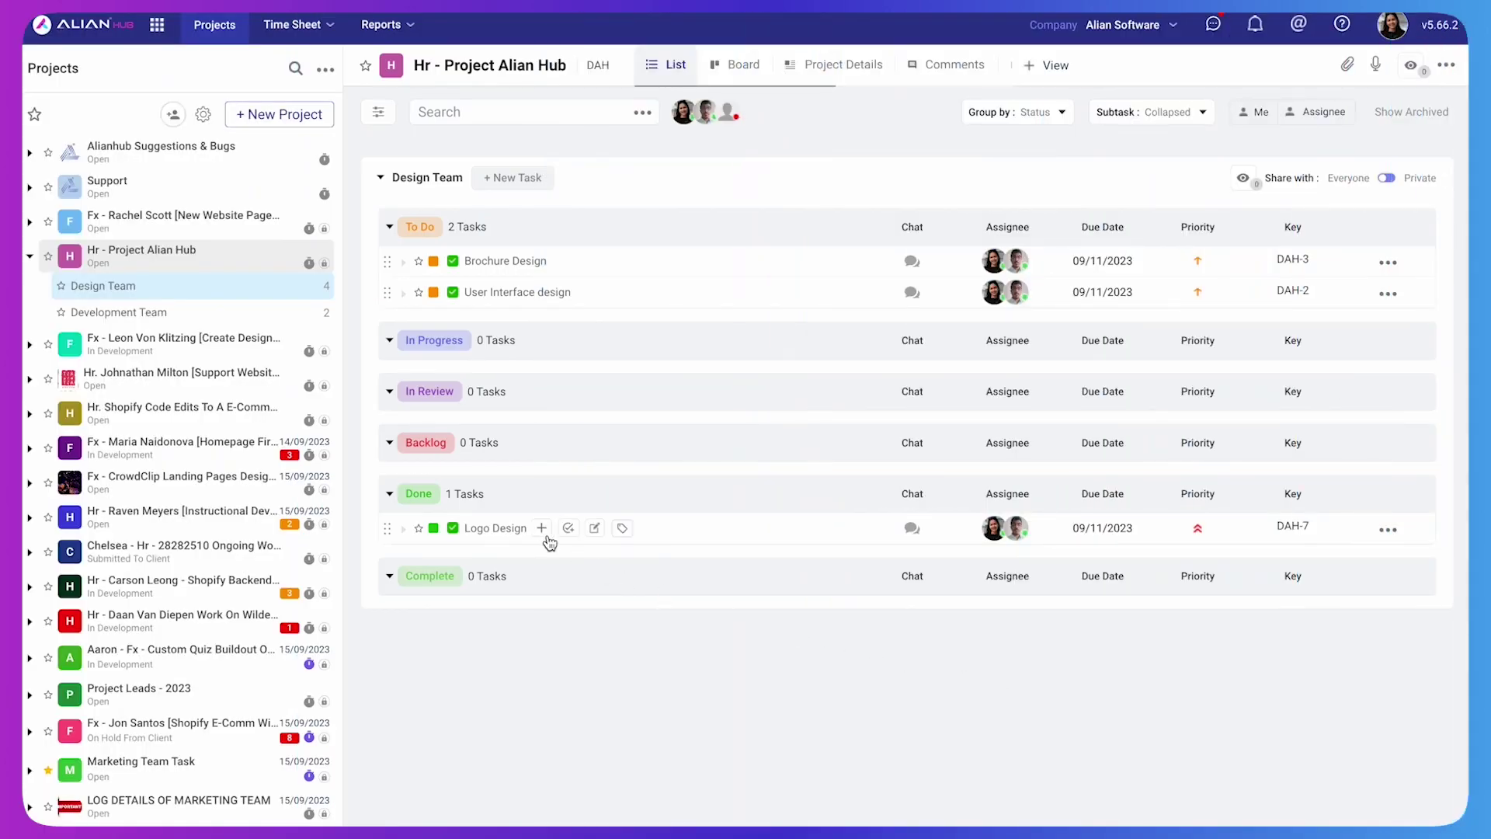
Open Logo Design's Time Log showing the 16:57 - 17:09 'Working on logo design' entry
click(509, 531)
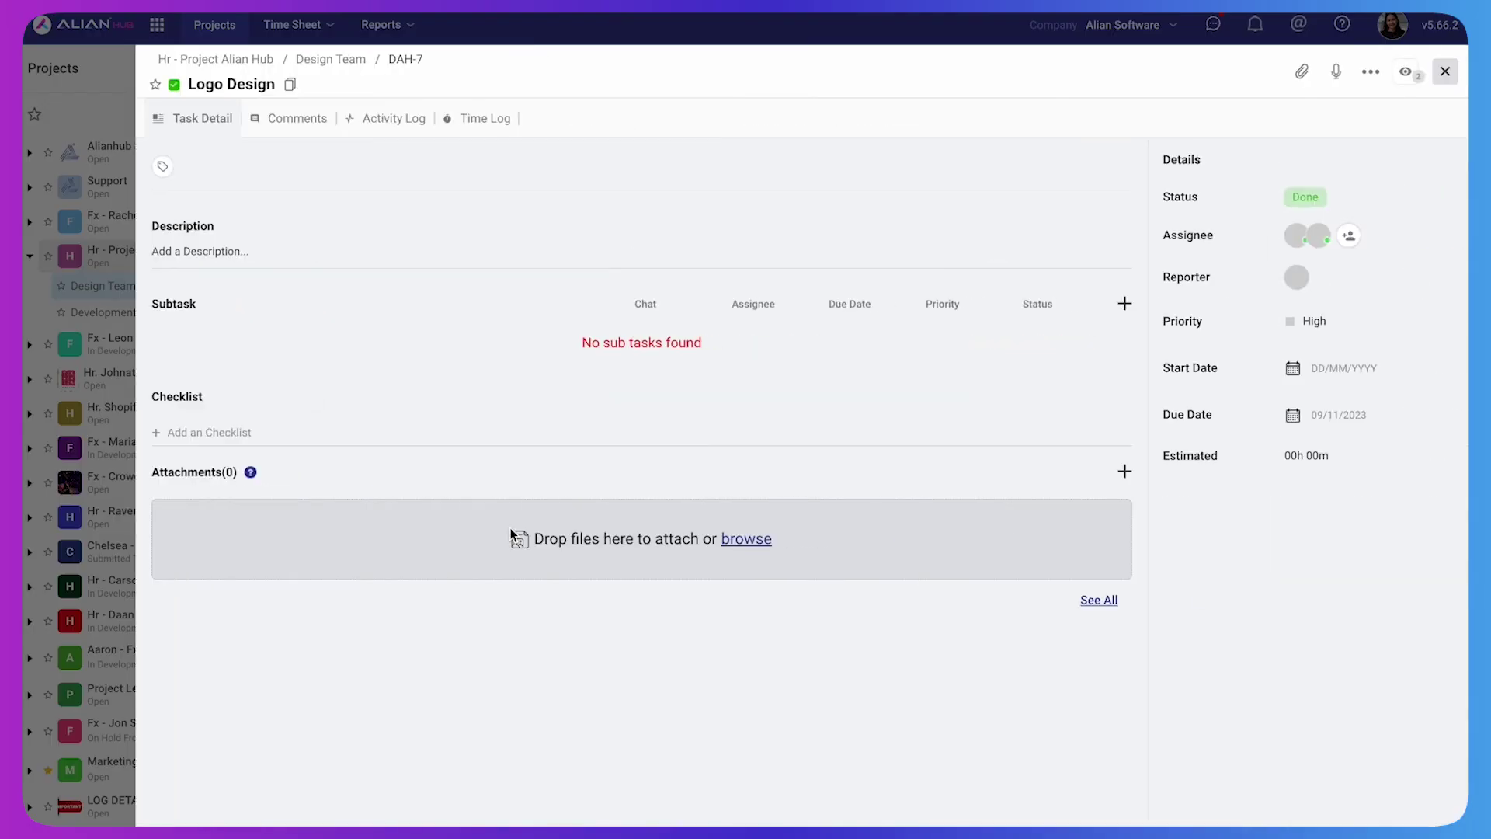
click(477, 120)
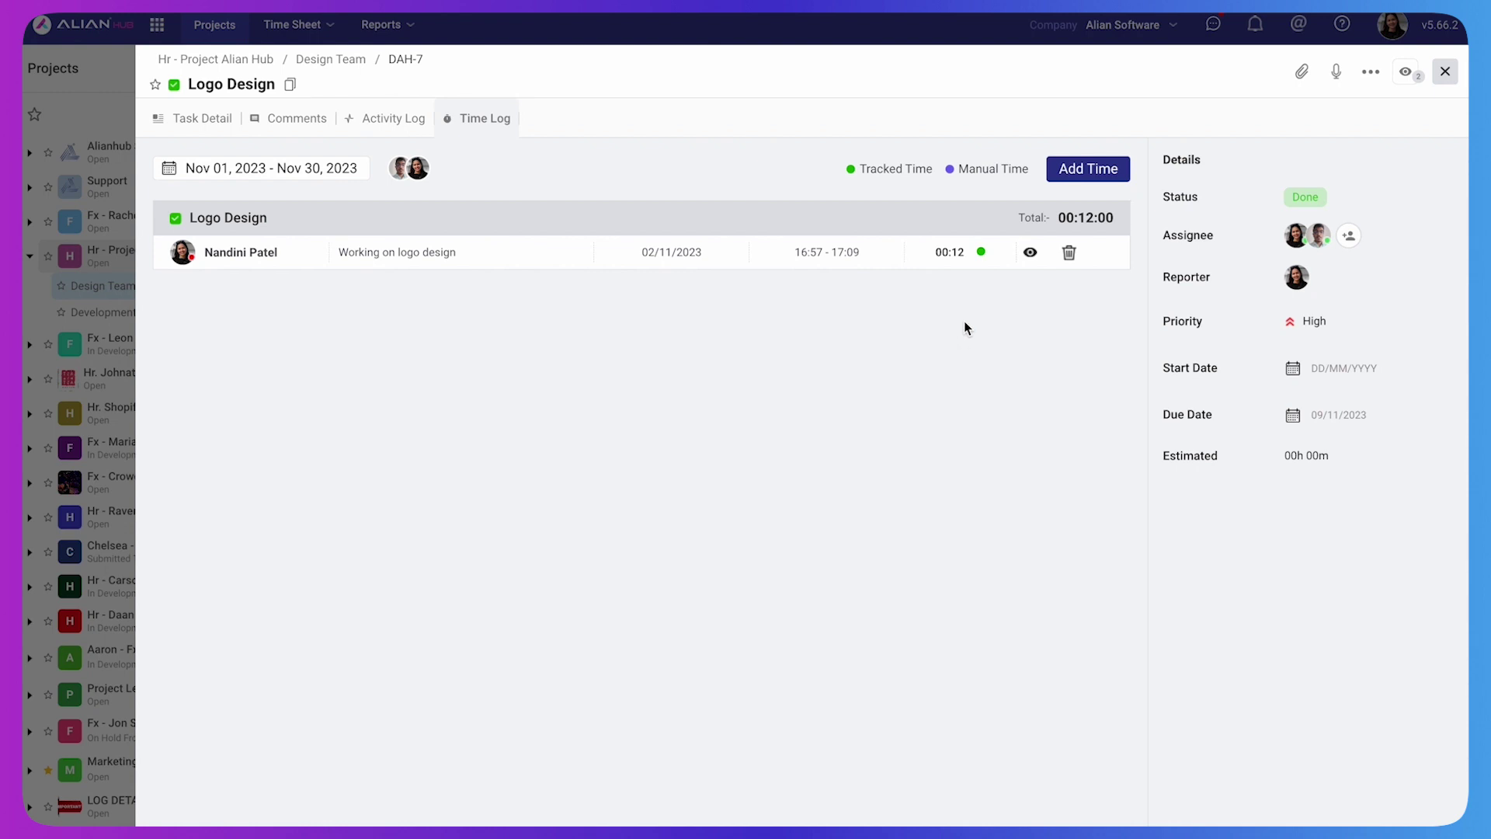
Inspect the 00:12 entry's screenshots, preview the 04:59 PM capture, then close the task
click(1030, 252)
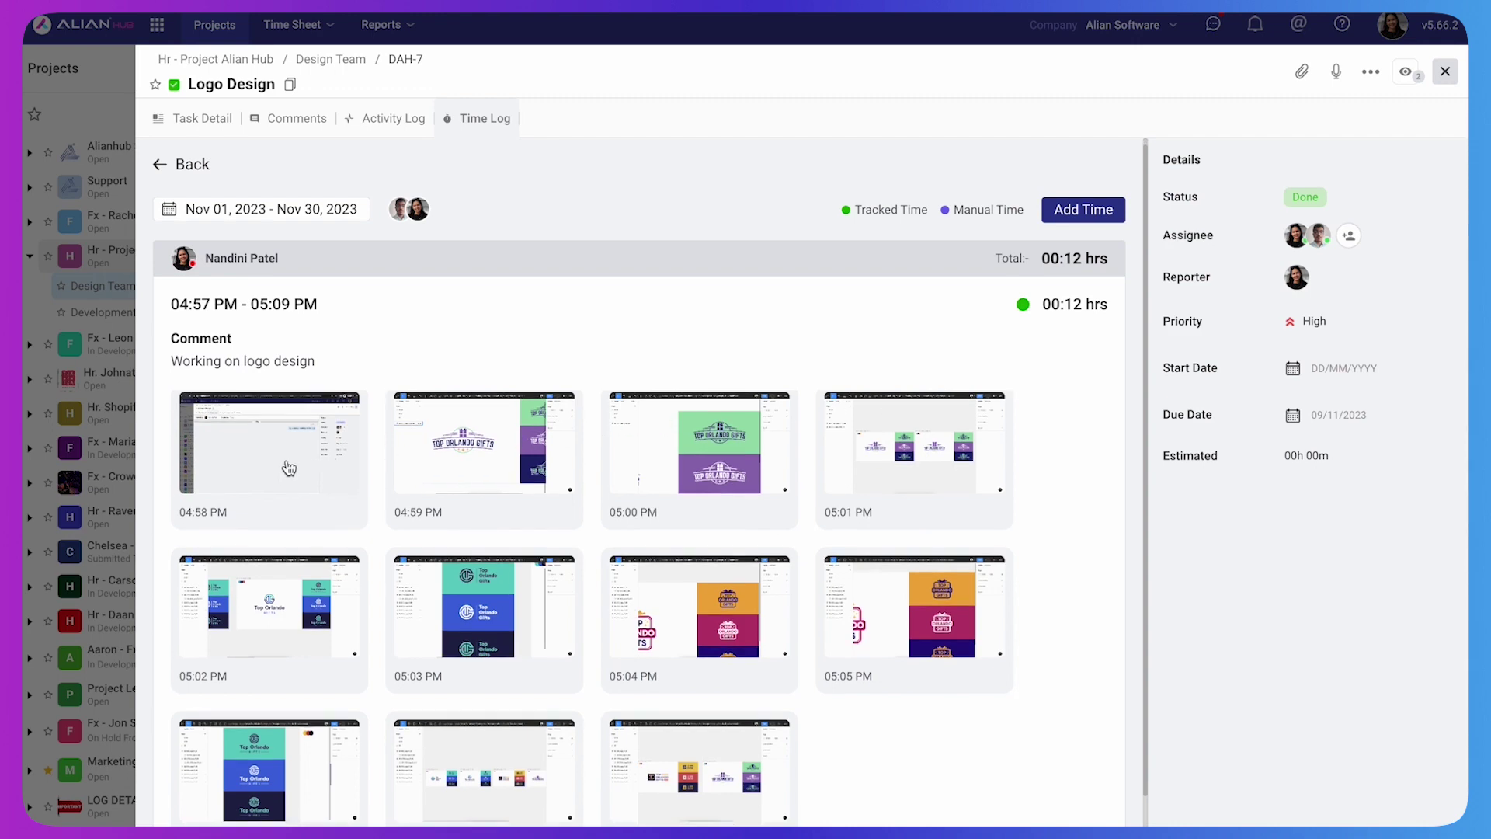
click(418, 463)
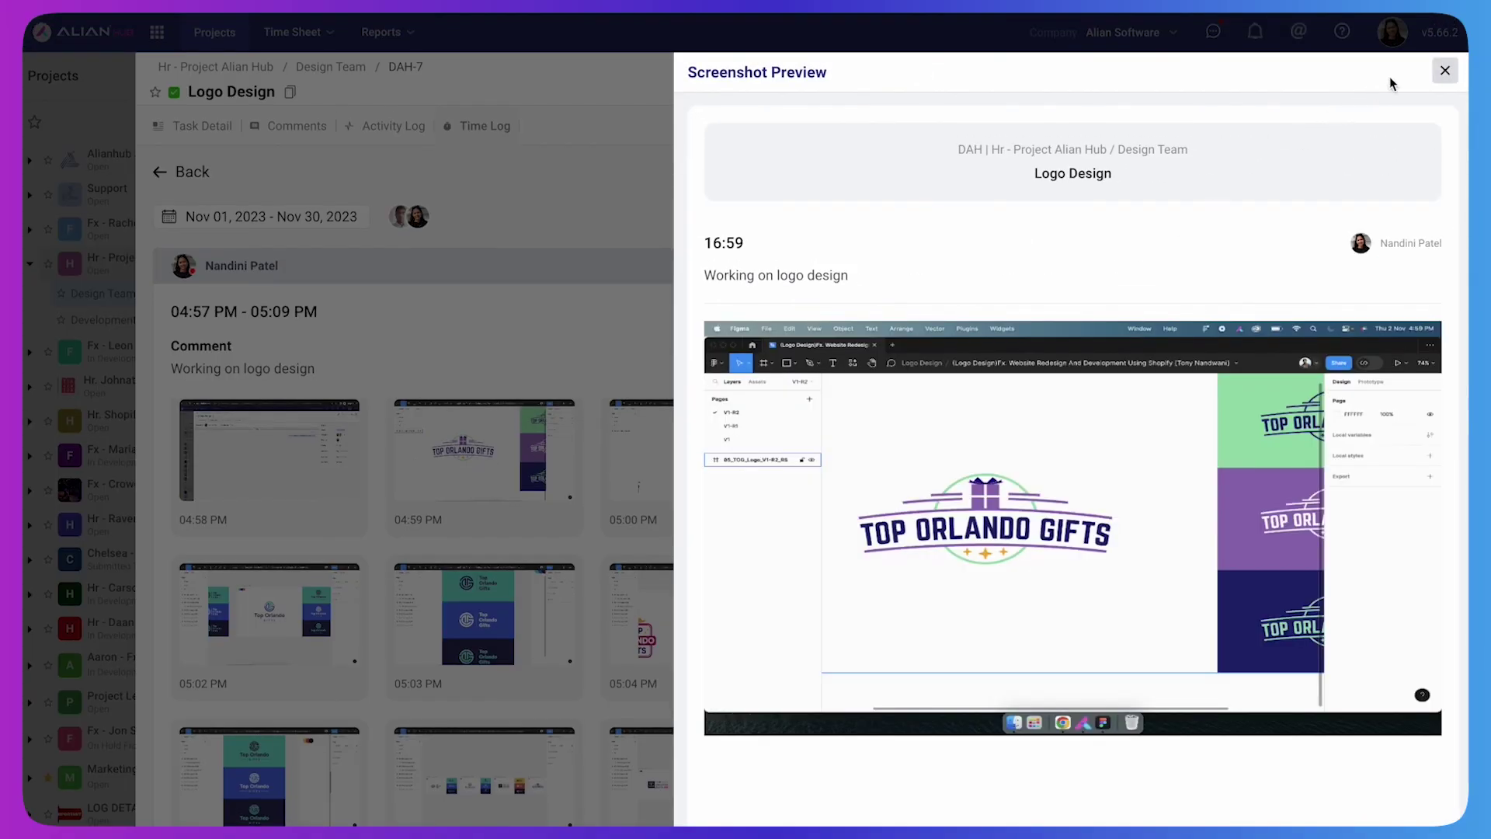
click(1443, 72)
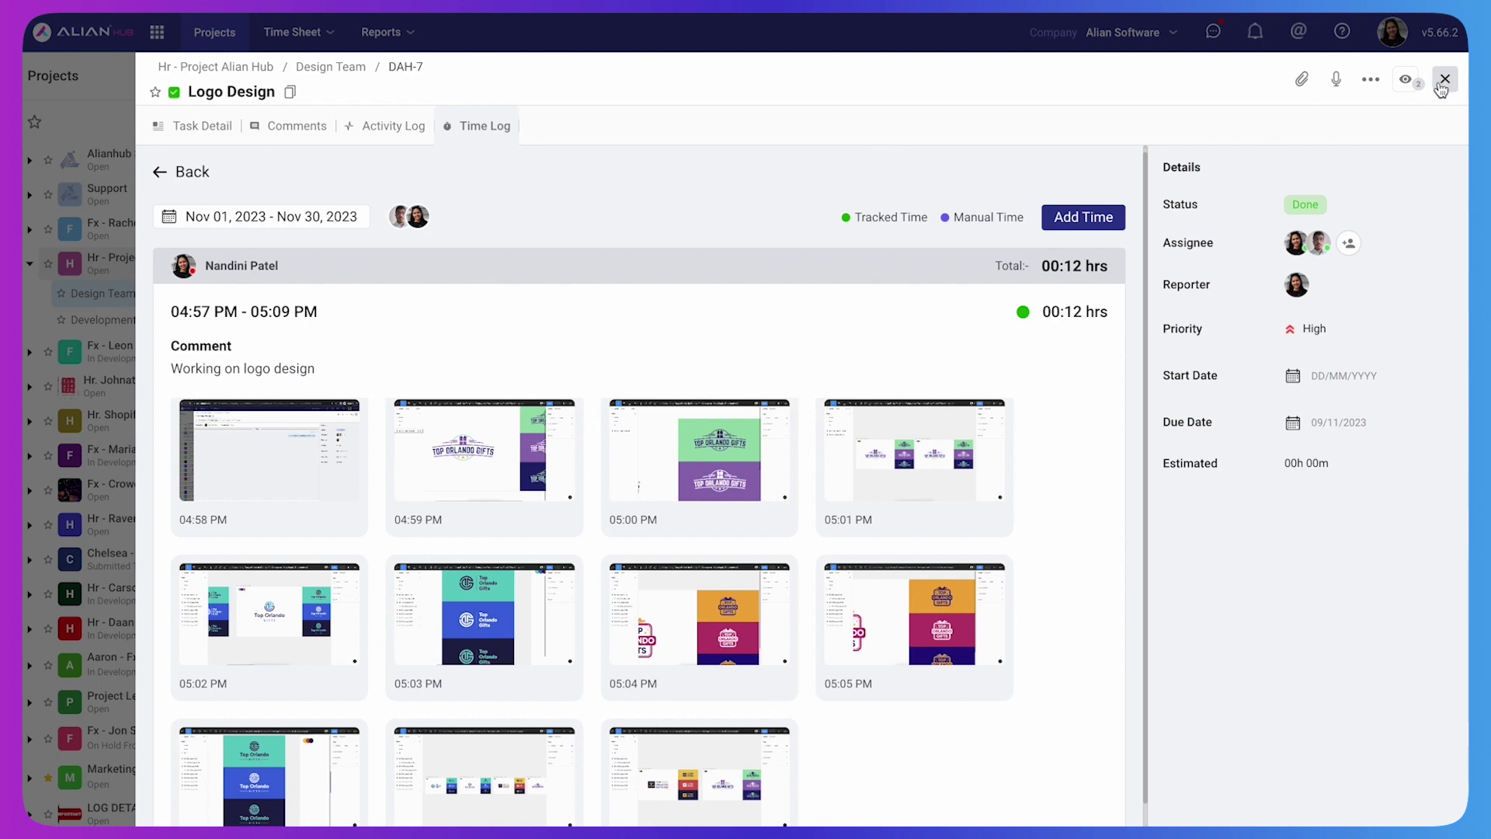
click(1444, 81)
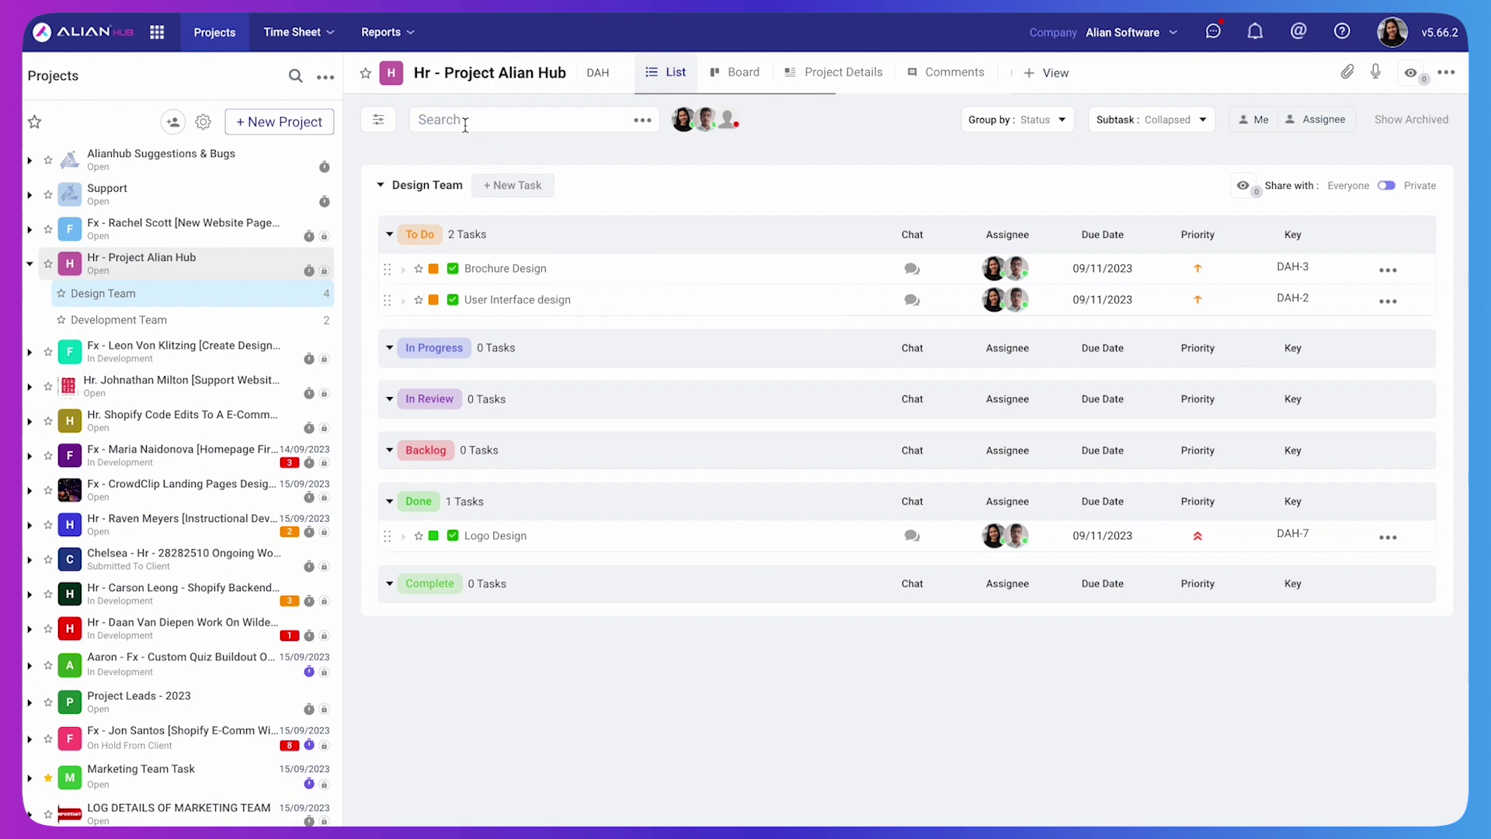
Open the Tracker Timesheet for 02/11/2023 and expand the 17:00 - 18:00 screen captures
click(311, 35)
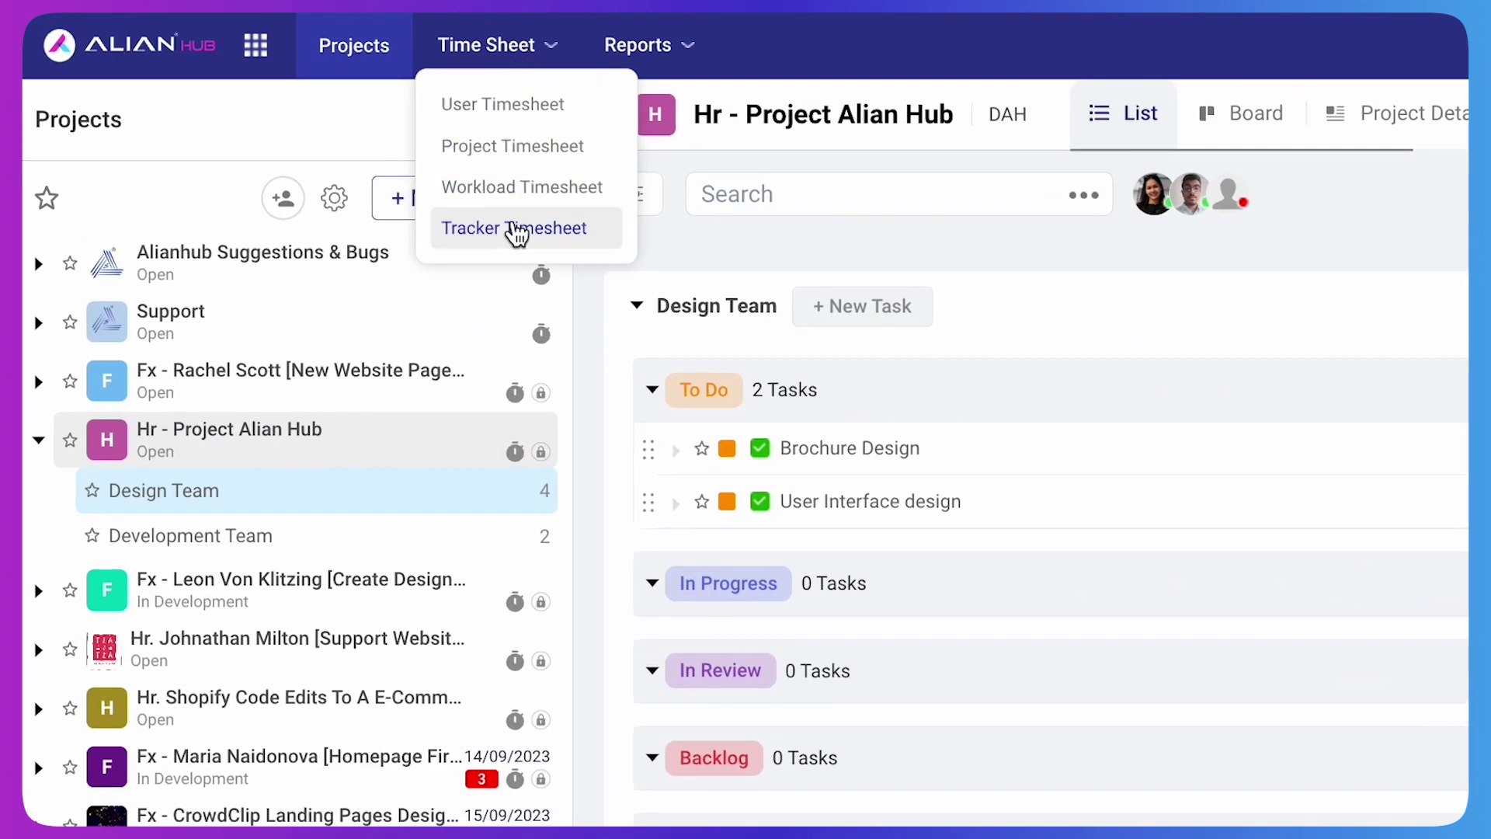
click(516, 233)
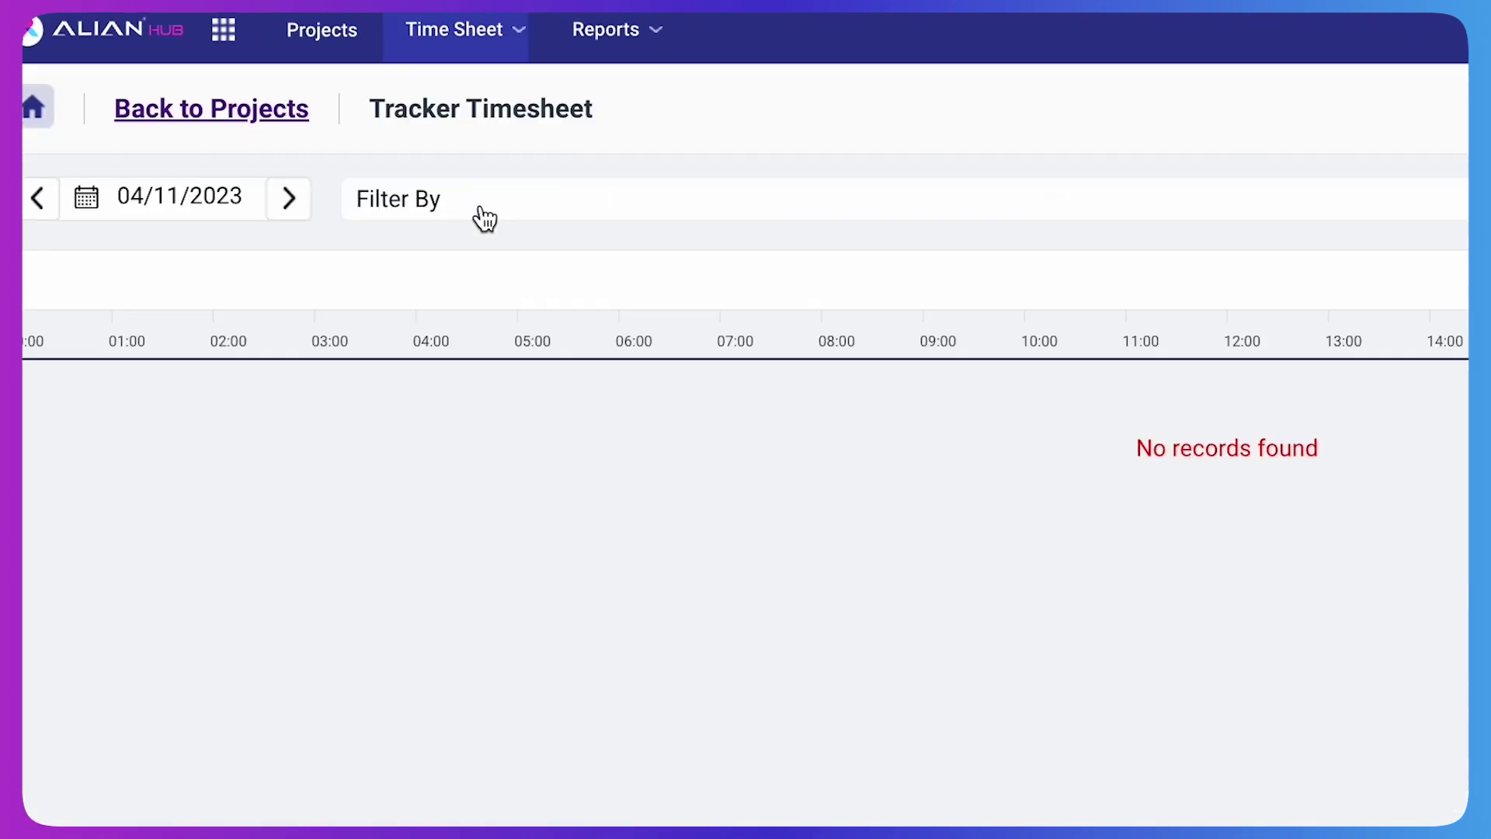
click(51, 136)
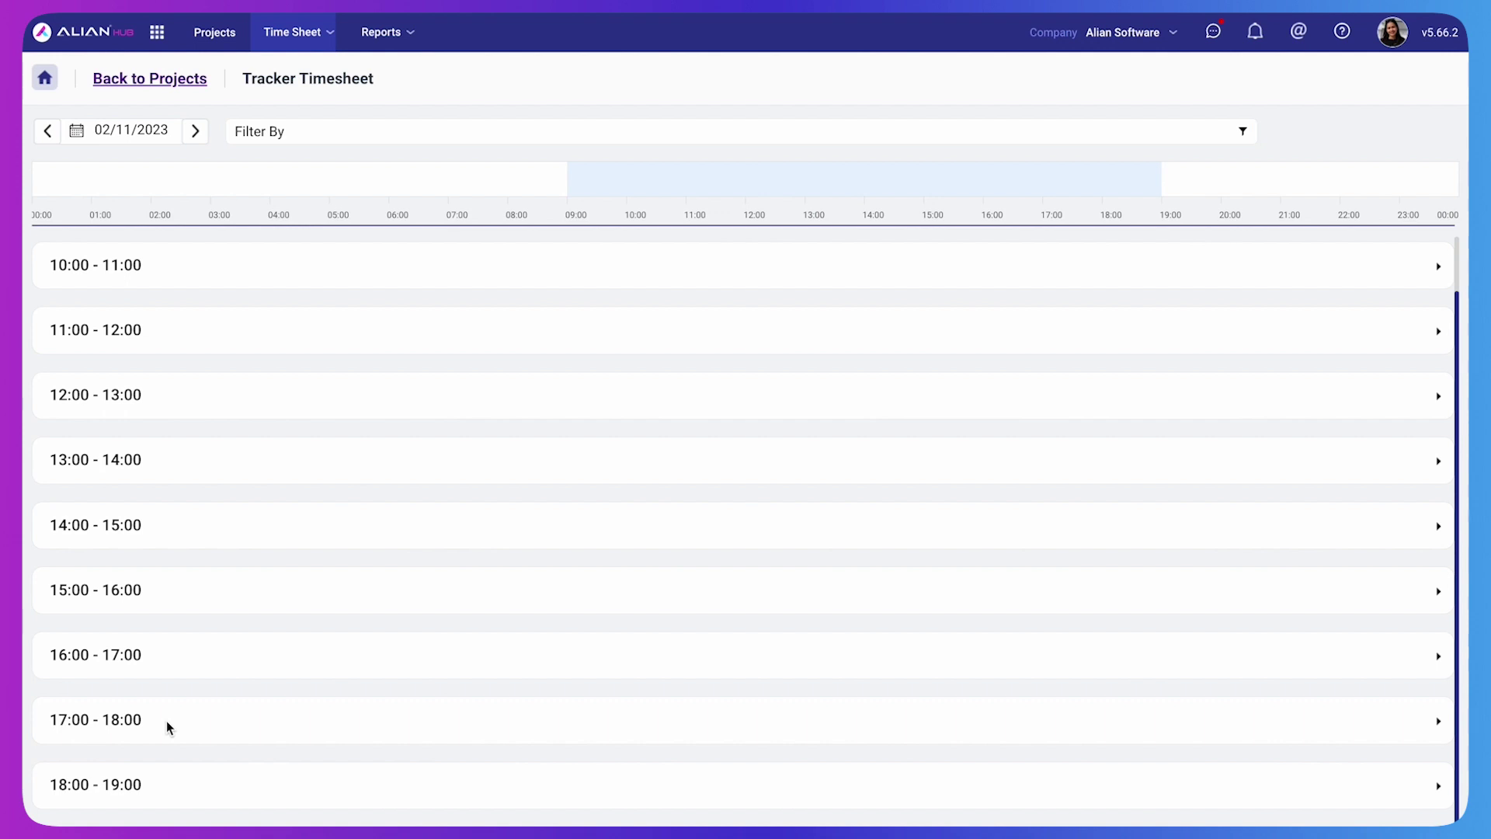
click(166, 720)
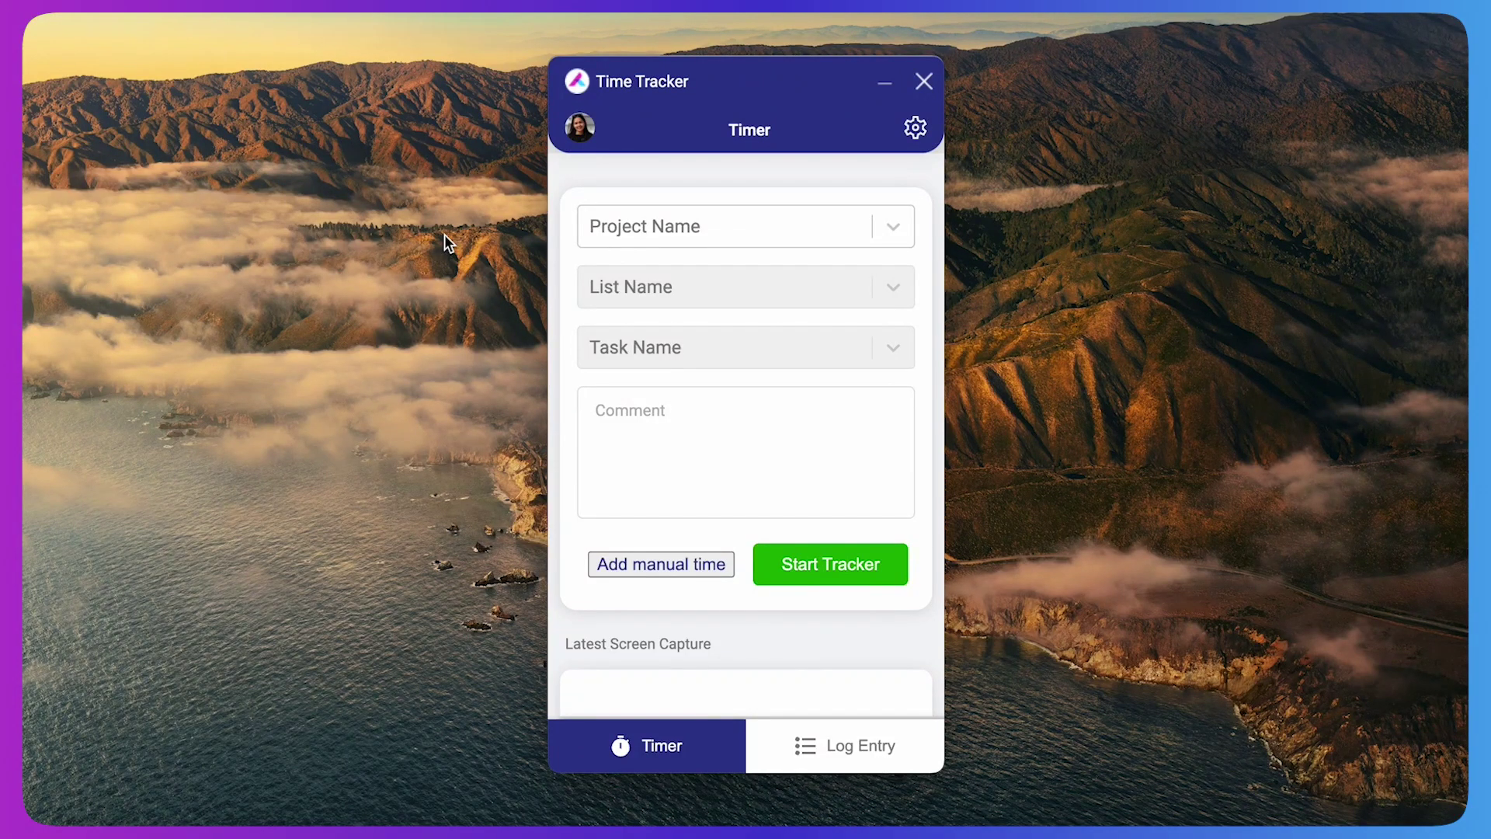
Switch to manual time entry for Hr - Project Alian Hub, Design Team, task DAH-3 Brochure Design
click(626, 226)
click(650, 572)
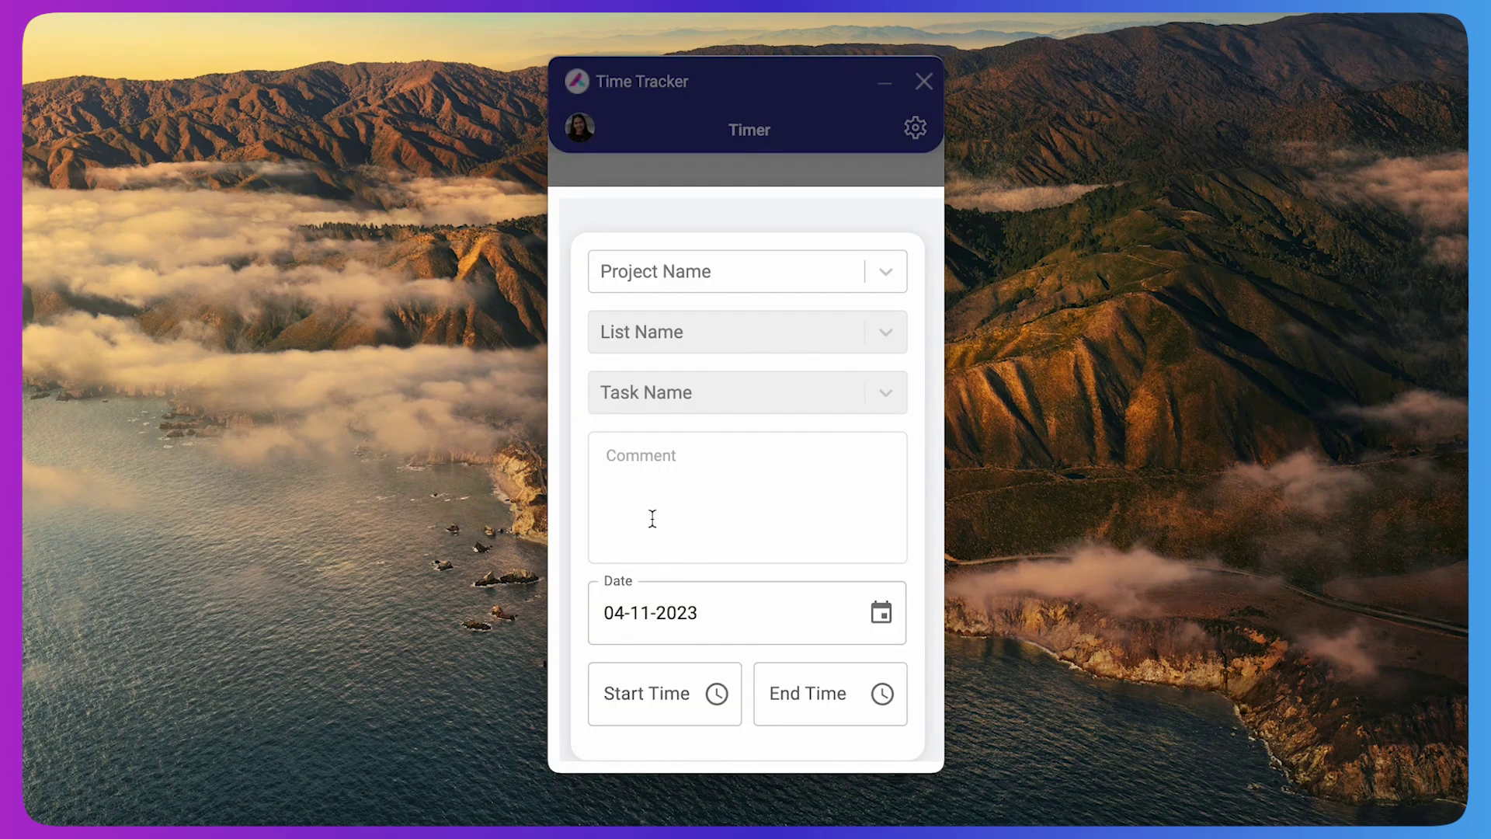
click(688, 278)
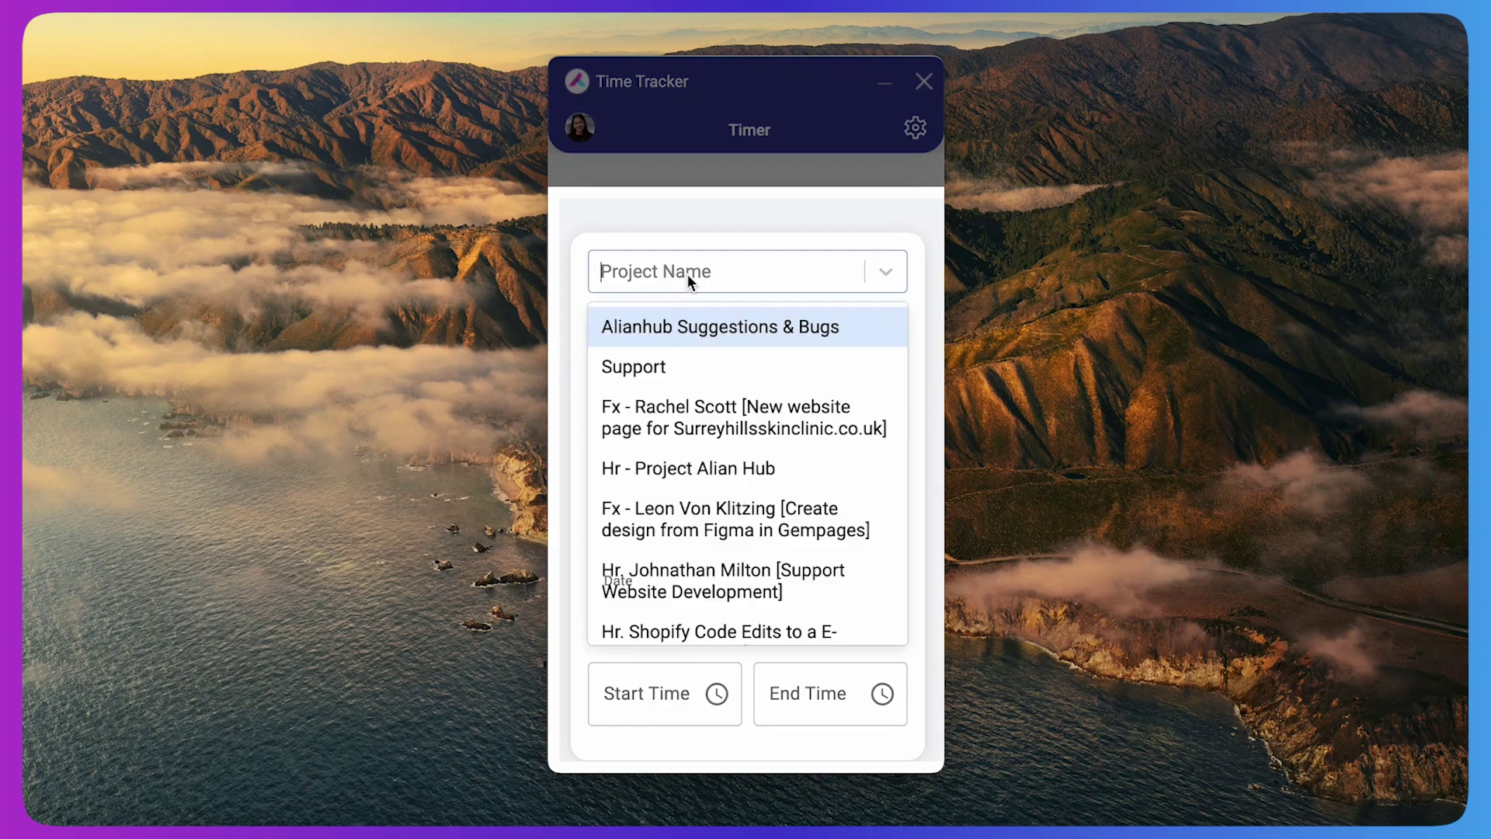
click(676, 466)
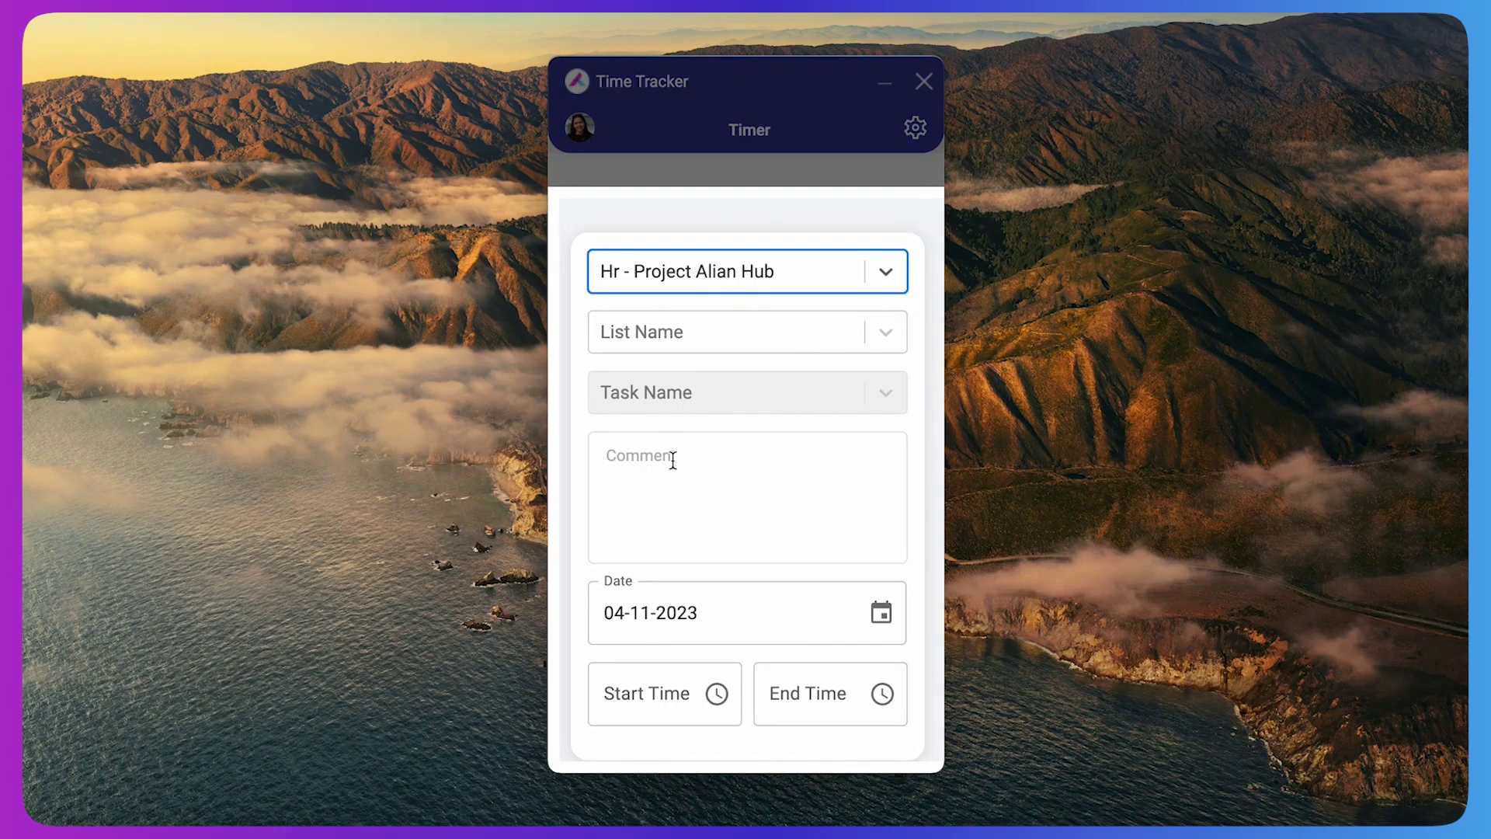
click(668, 342)
click(659, 386)
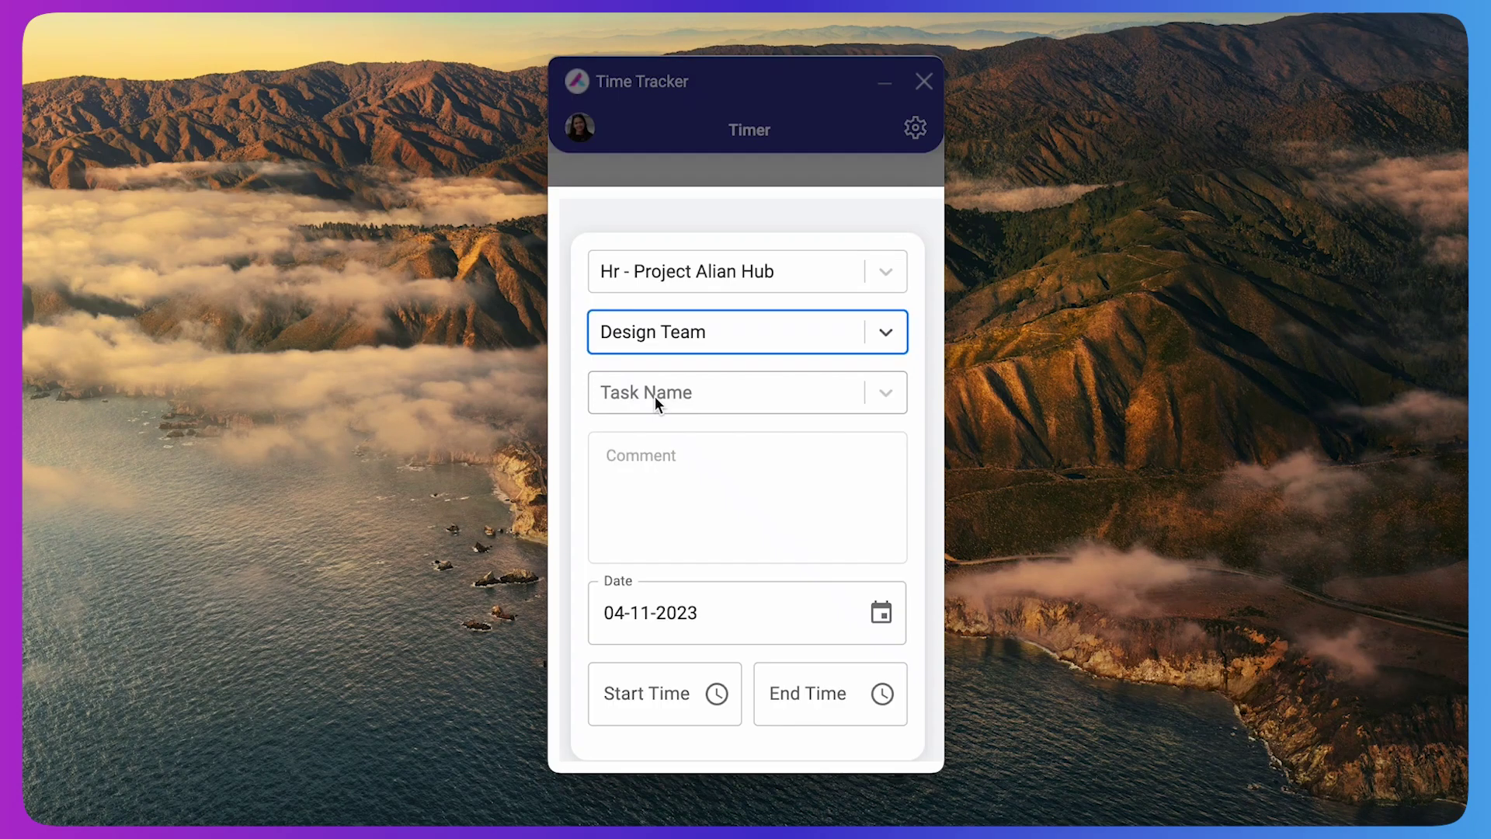
click(654, 396)
click(691, 449)
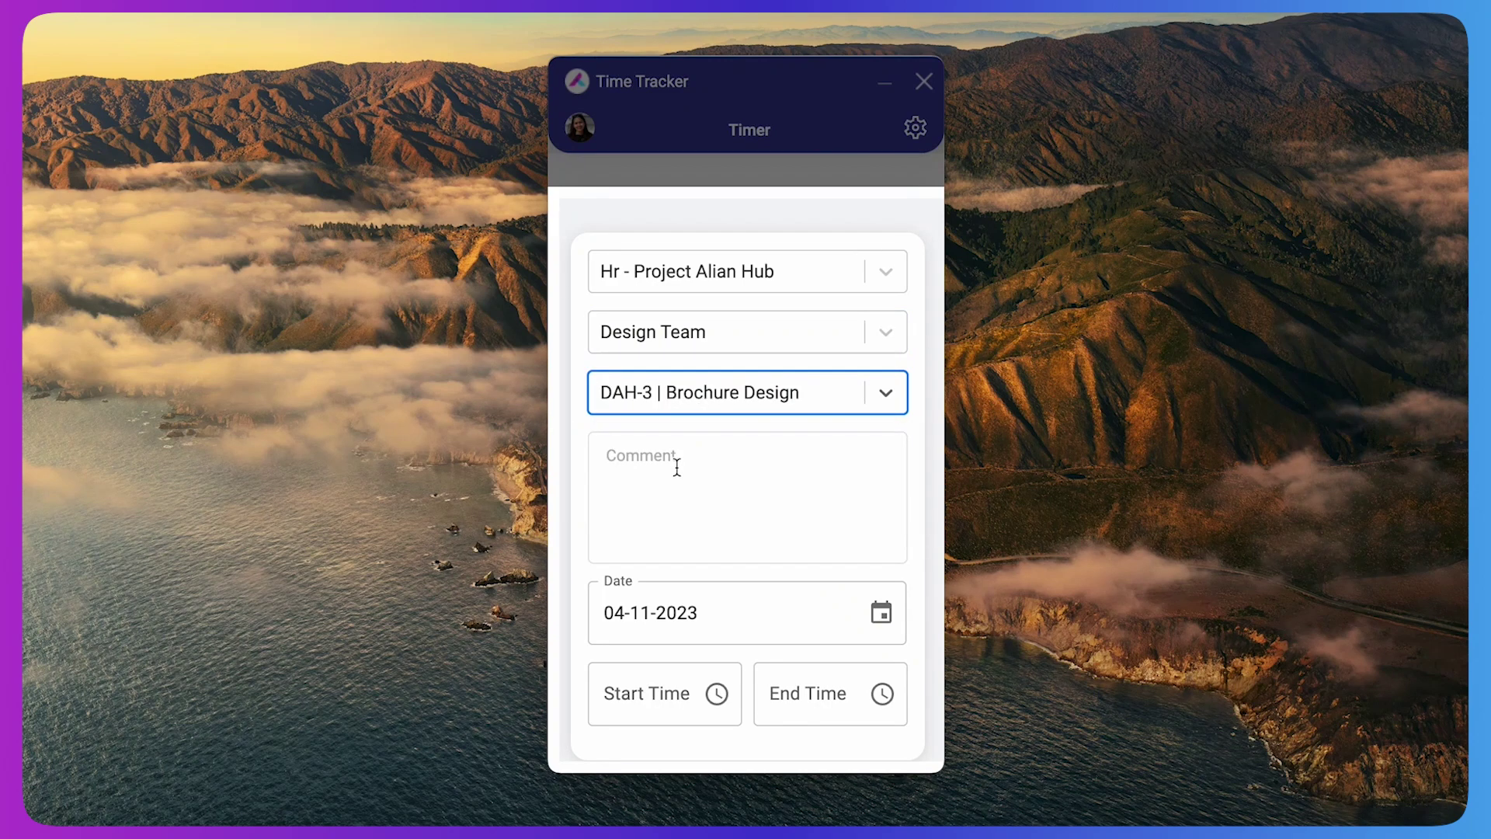
Add the comment 'Working on brochure design' to the manual entry
click(677, 466)
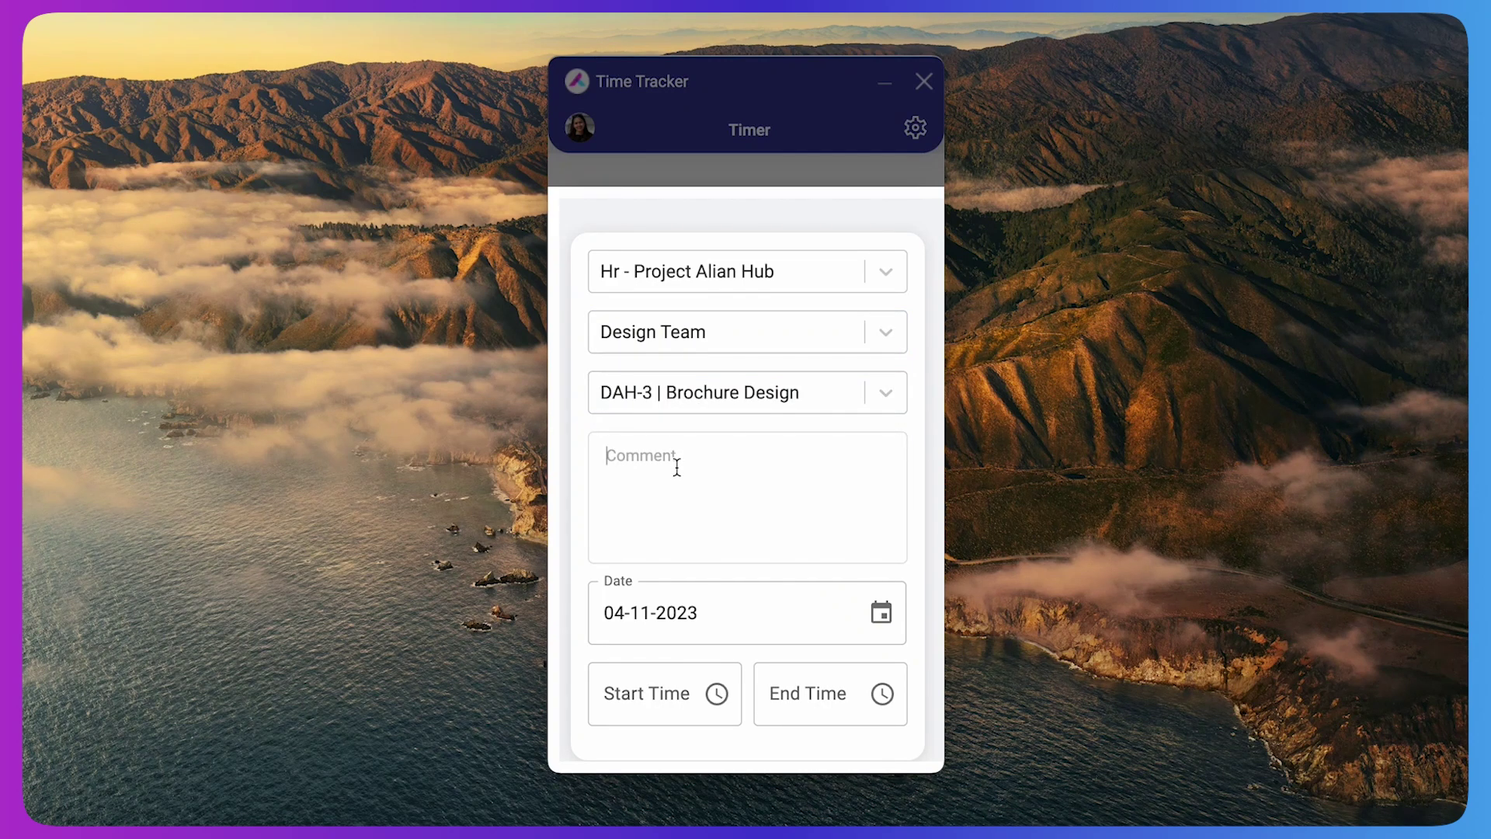
text(Working on brochure design)
scroll(903, 416, down, 2)
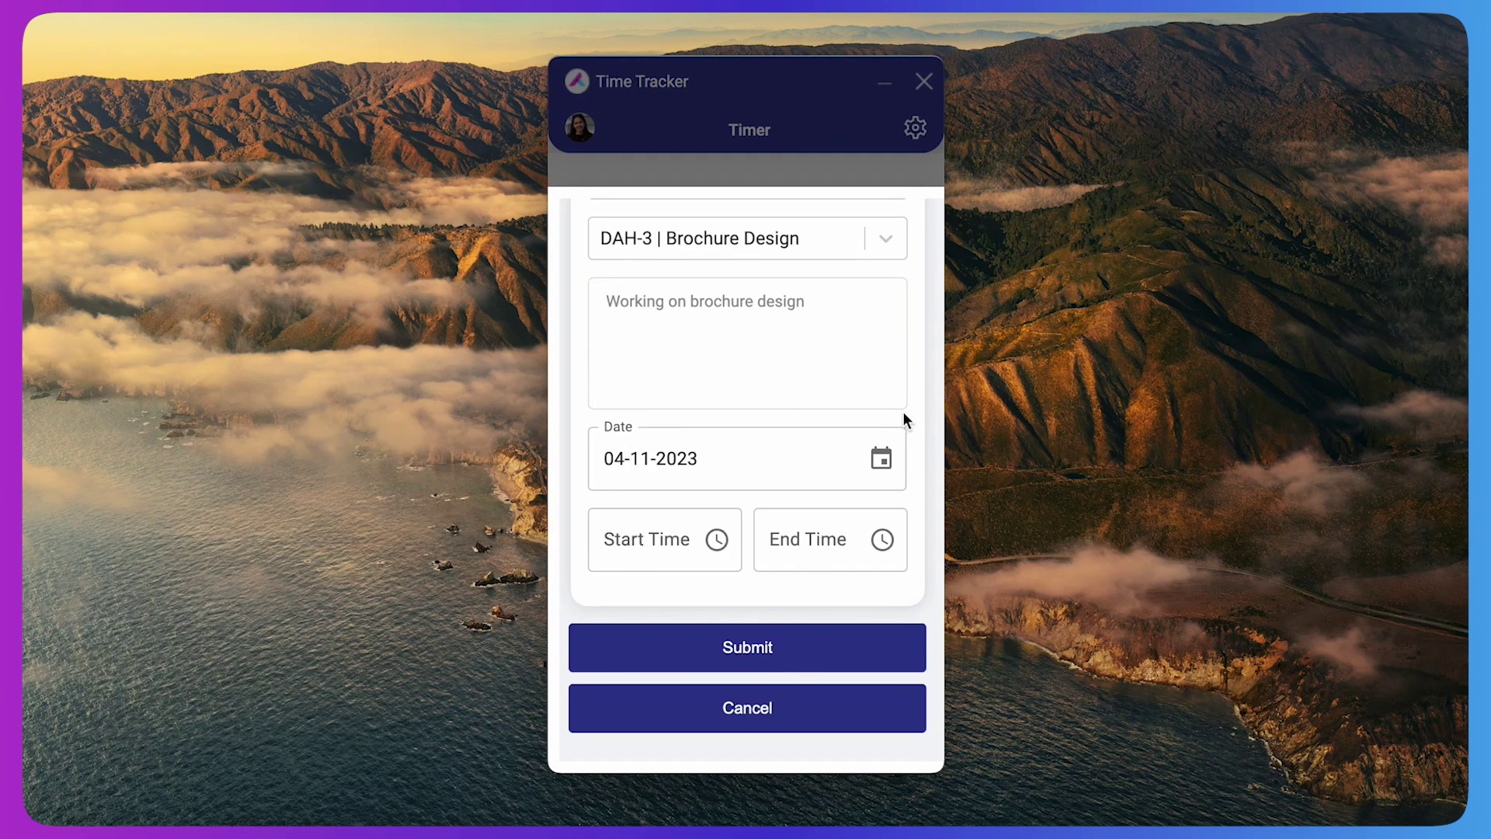
click(881, 458)
Date the entry 2 November 2023, 05:00 PM to 06:00 PM, and submit it
click(807, 620)
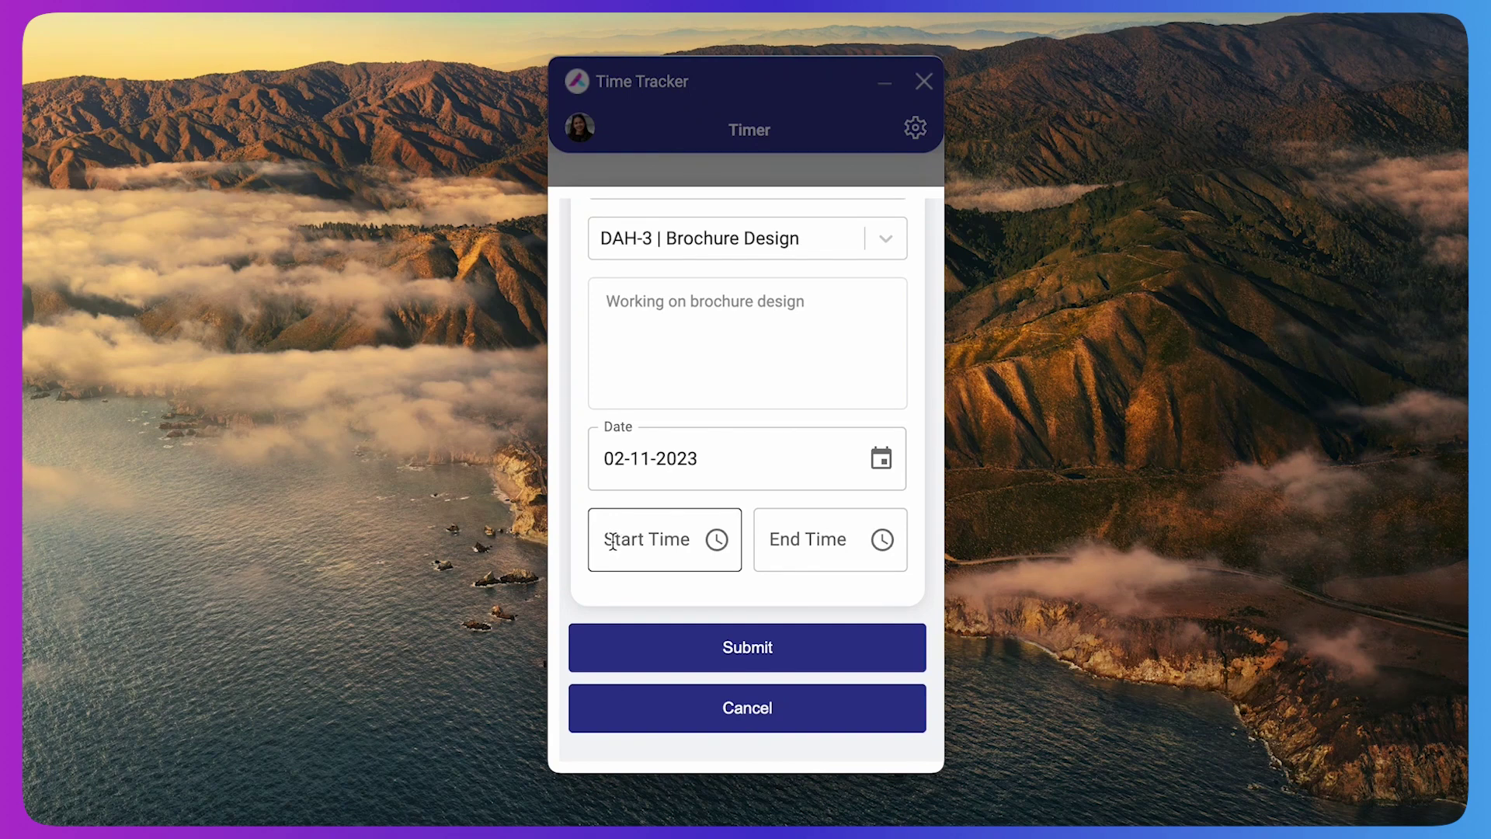
click(614, 542)
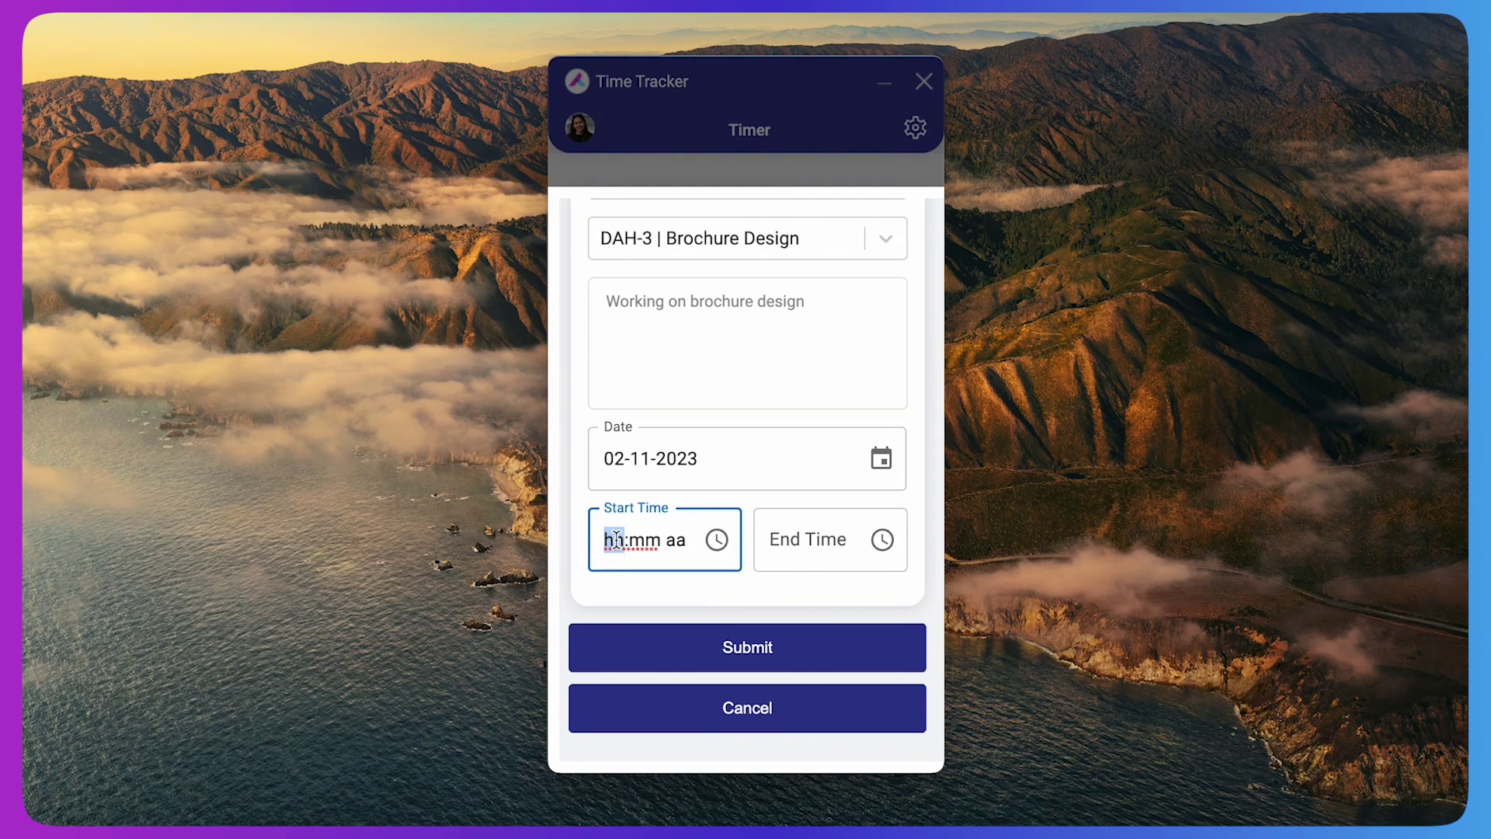
text(0500p)
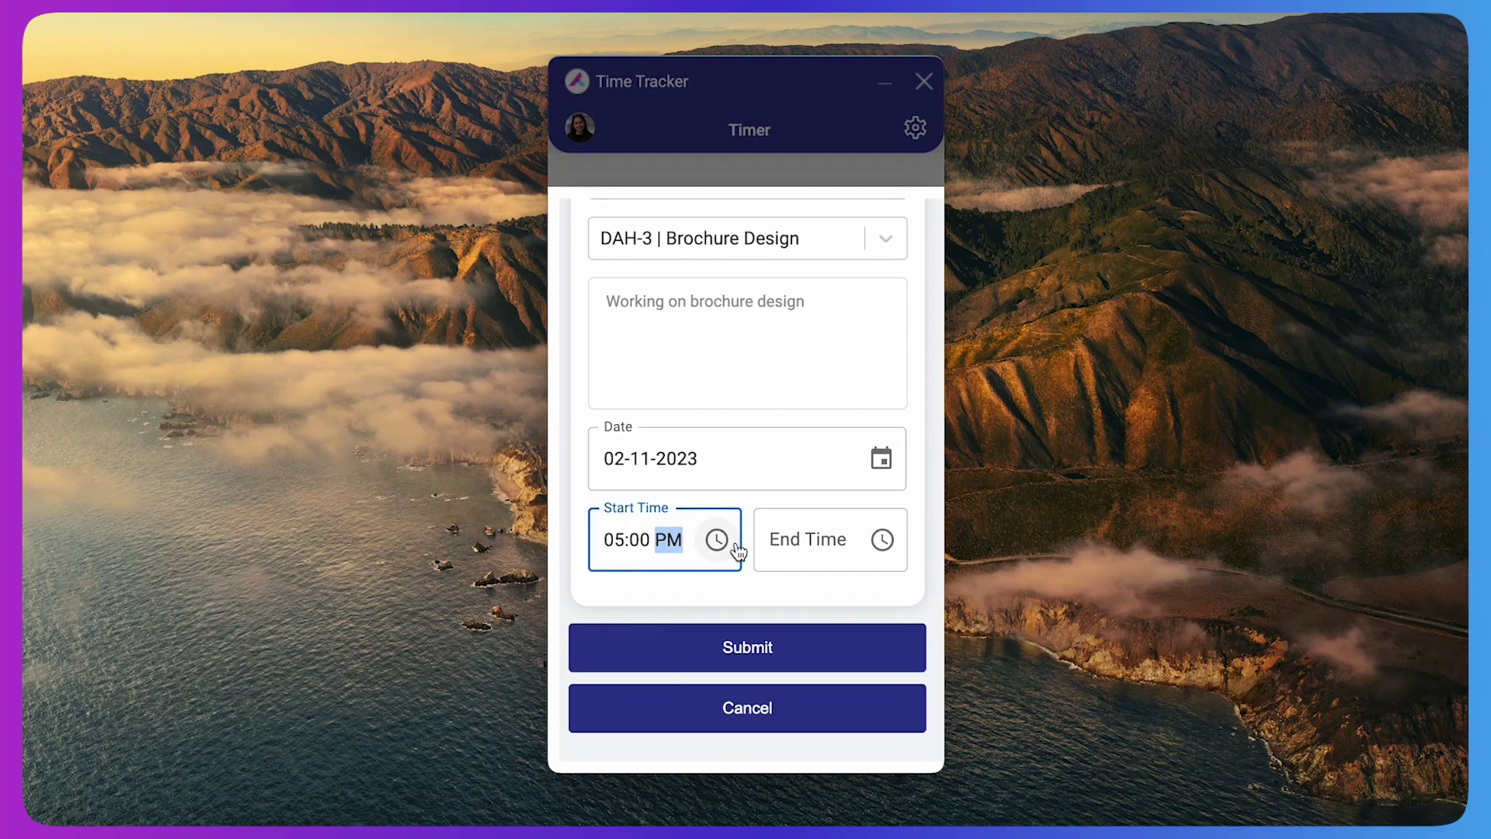
click(777, 542)
text(0600p)
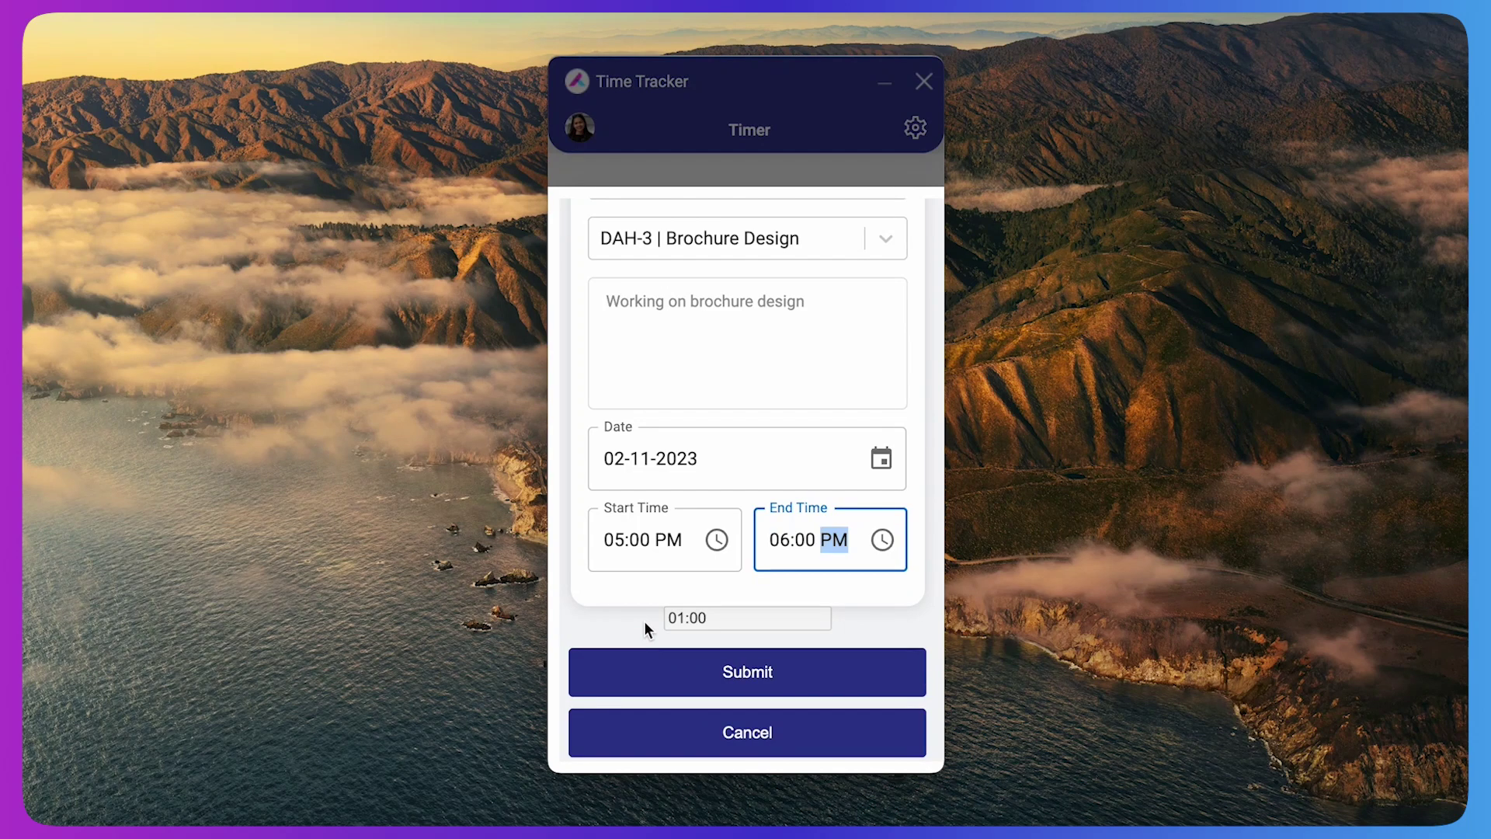
click(651, 674)
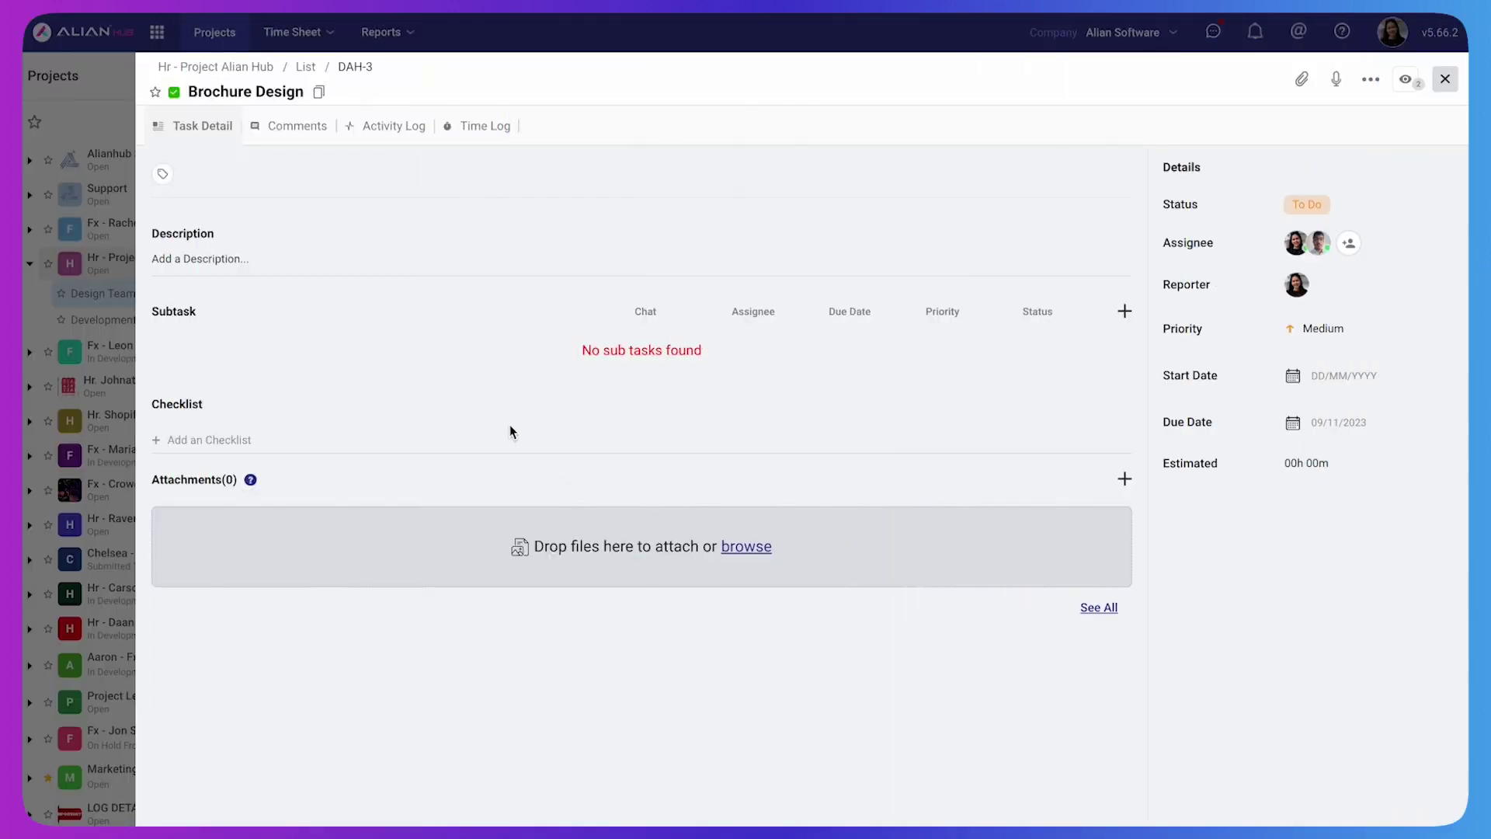
Show Brochure Design's Time Log with the 02/11/2023 17:00 - 18:00 entry
click(477, 143)
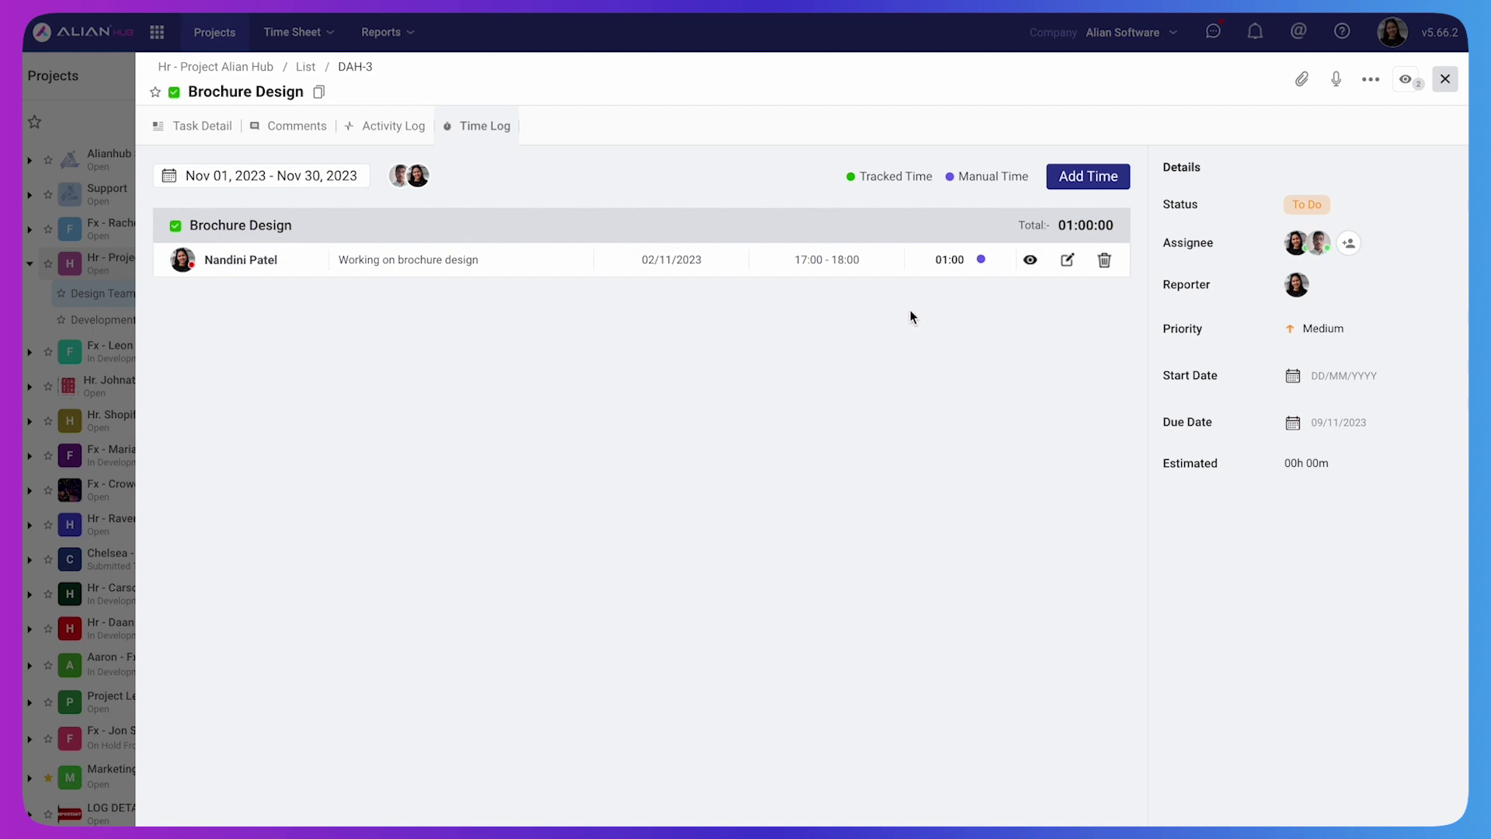
Start a new time log dated 02/11/2023 running from 02:00 to 03:00
click(1078, 180)
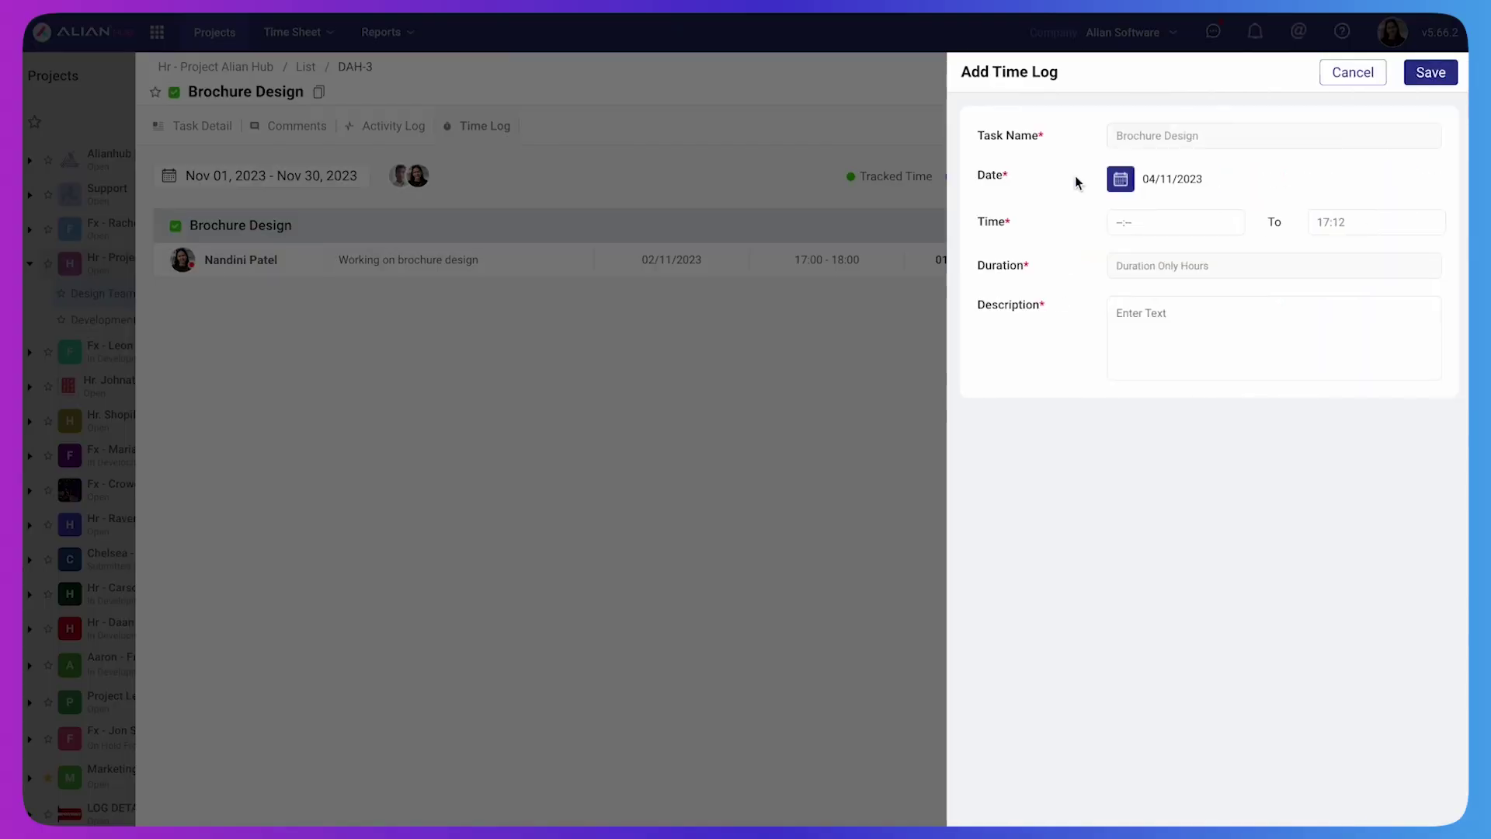
click(1120, 186)
click(1215, 274)
click(1119, 225)
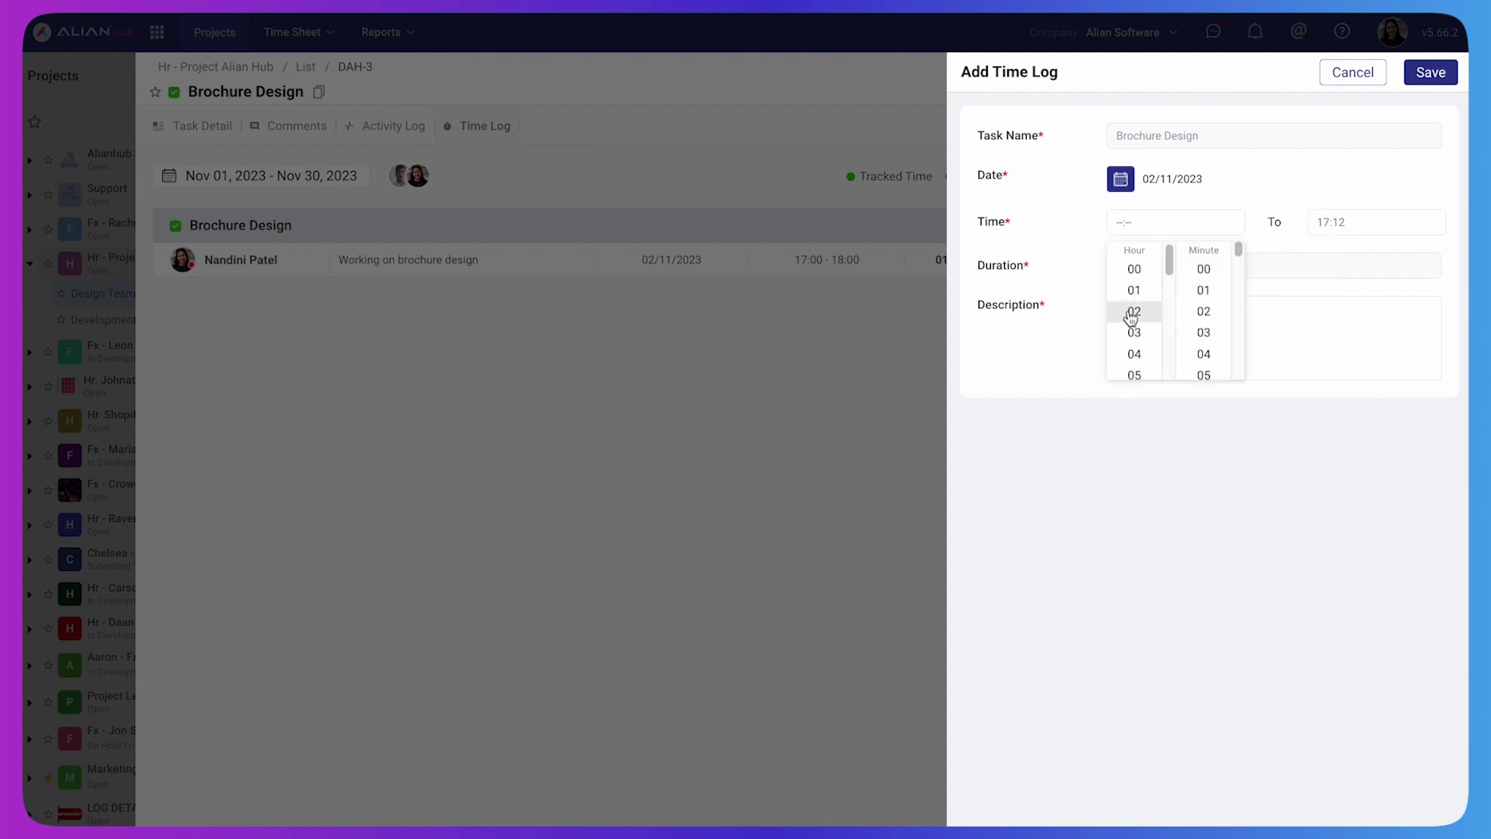
click(1134, 311)
click(1204, 268)
click(1323, 225)
scroll(1335, 310, up, 5)
click(1334, 335)
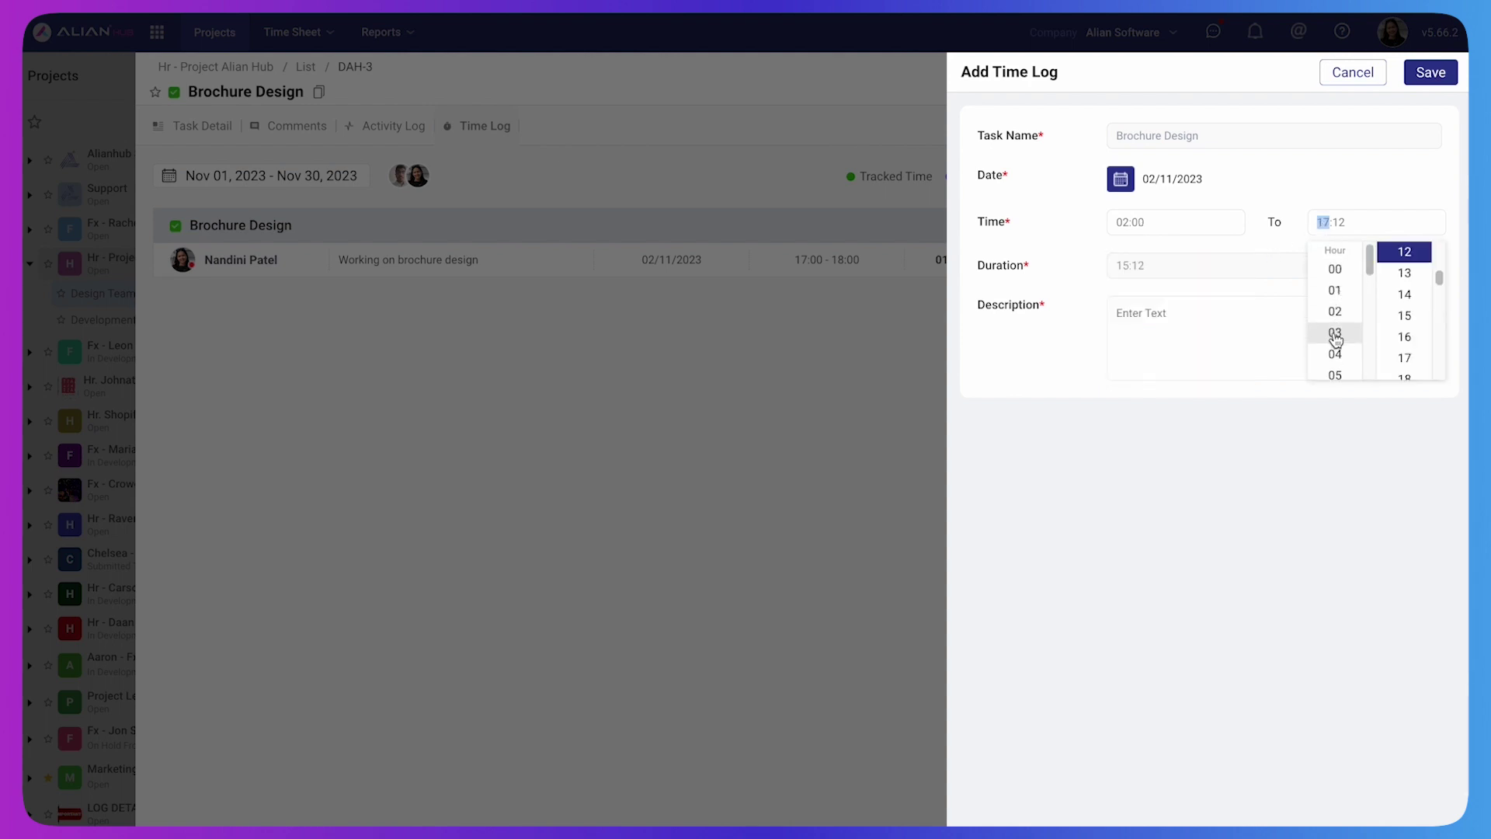
scroll(1404, 303, up, 3)
click(1405, 273)
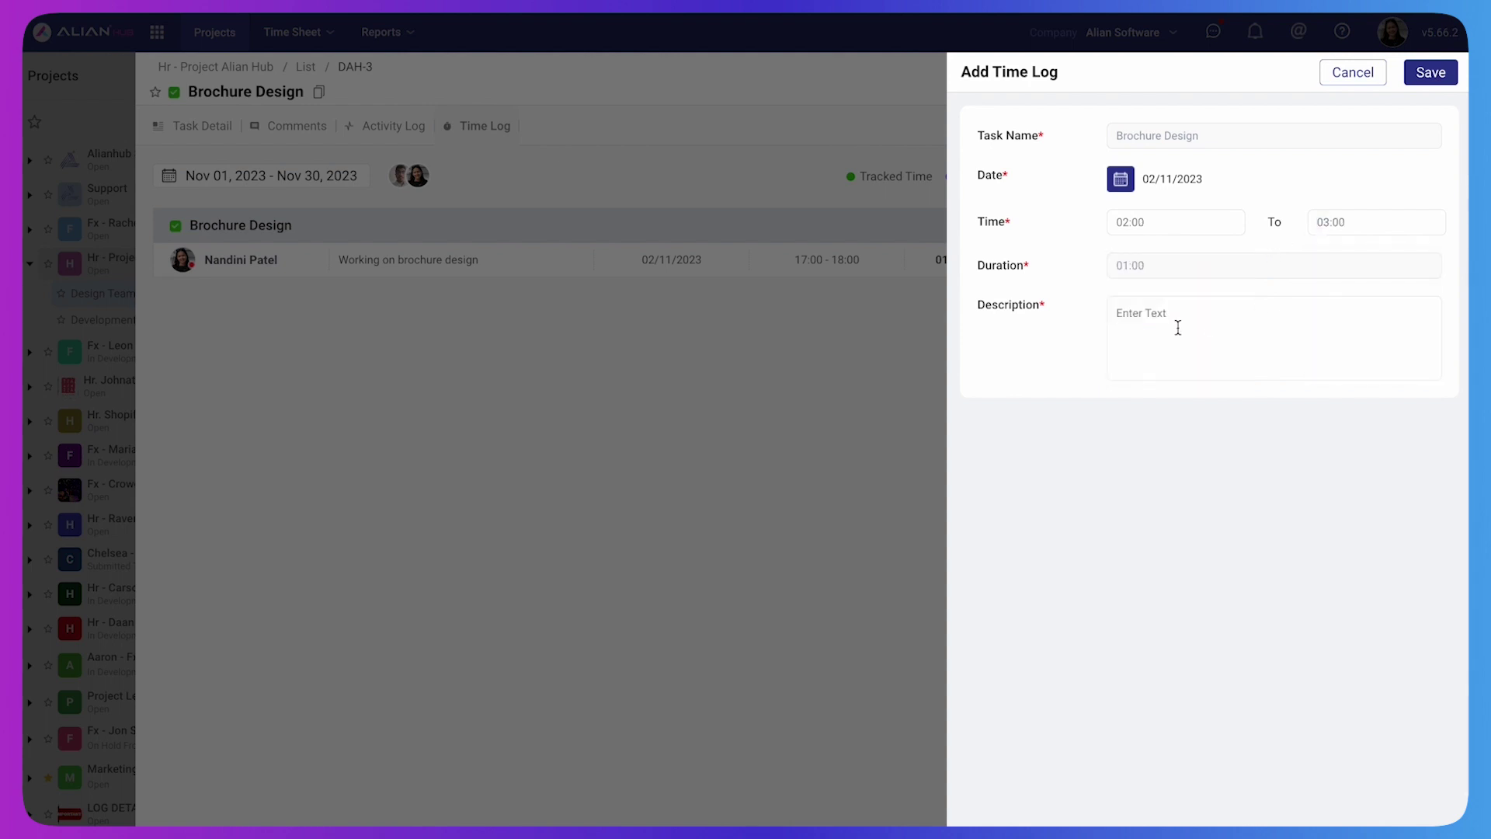
Describe the log as 'working on brochure desig' and save it
click(1178, 328)
text(worki)
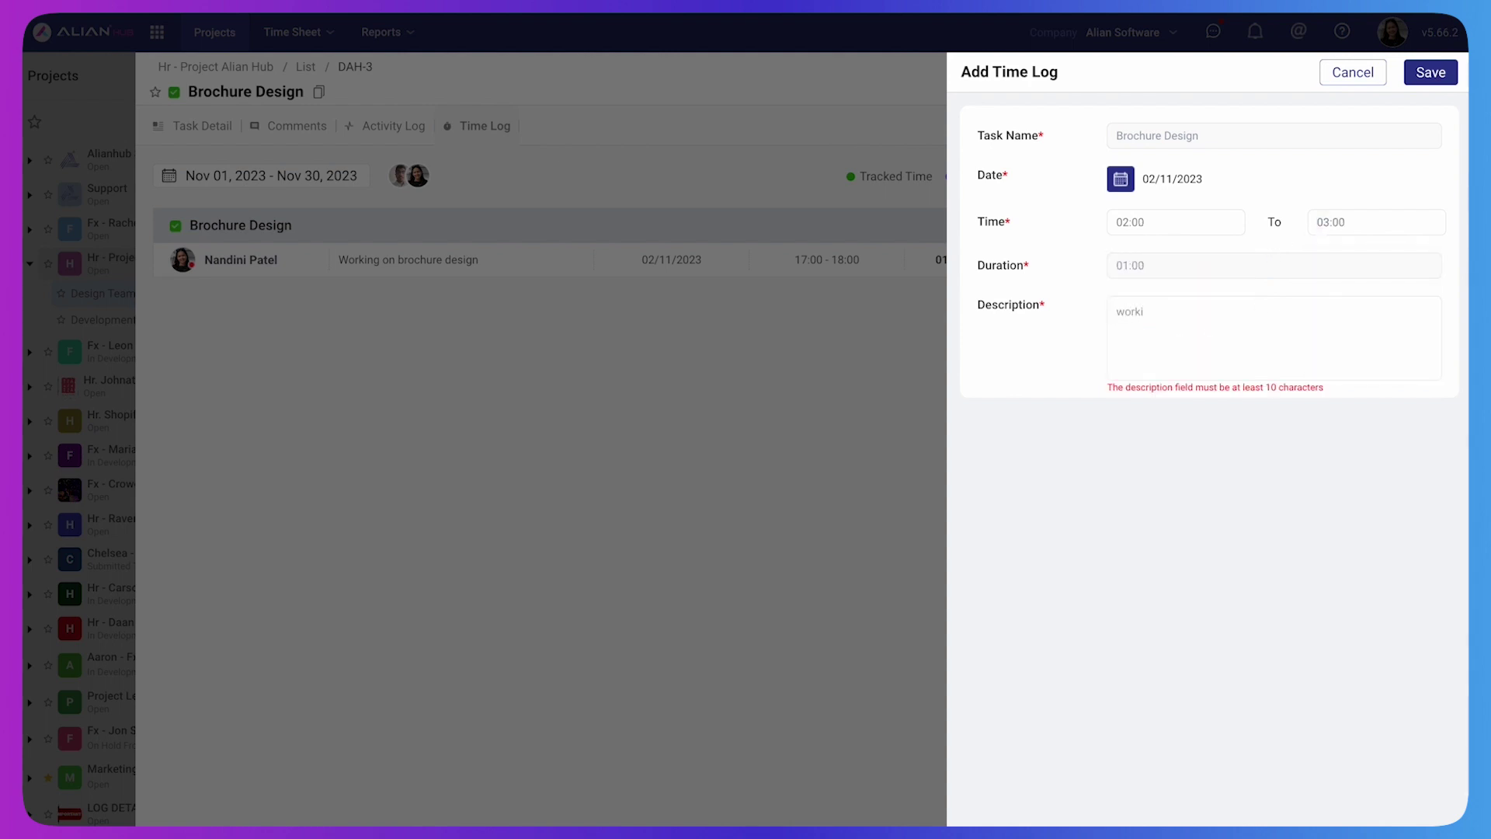
text(ng on )
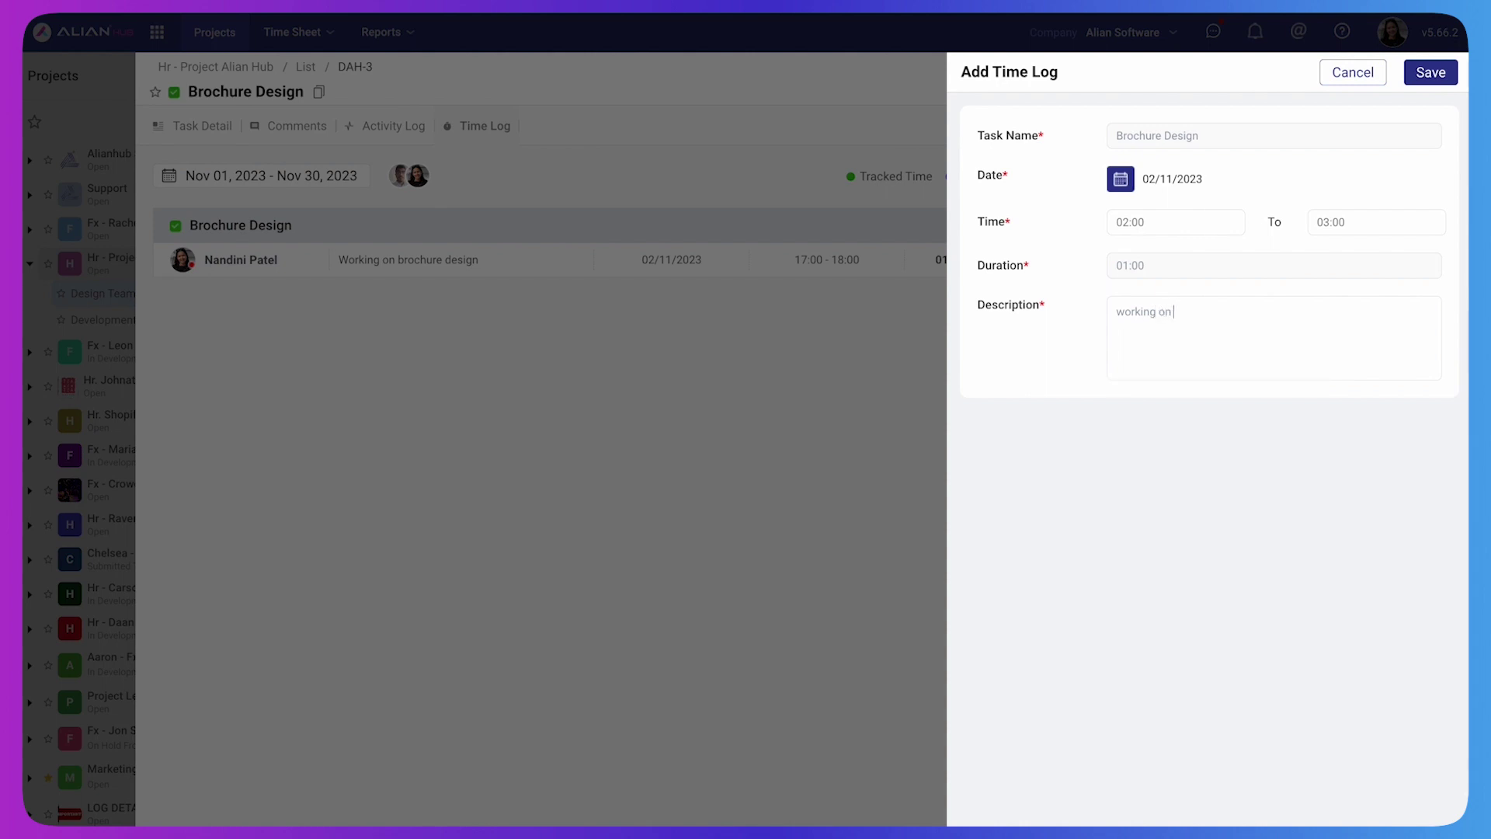
text(brochure design)
click(1436, 73)
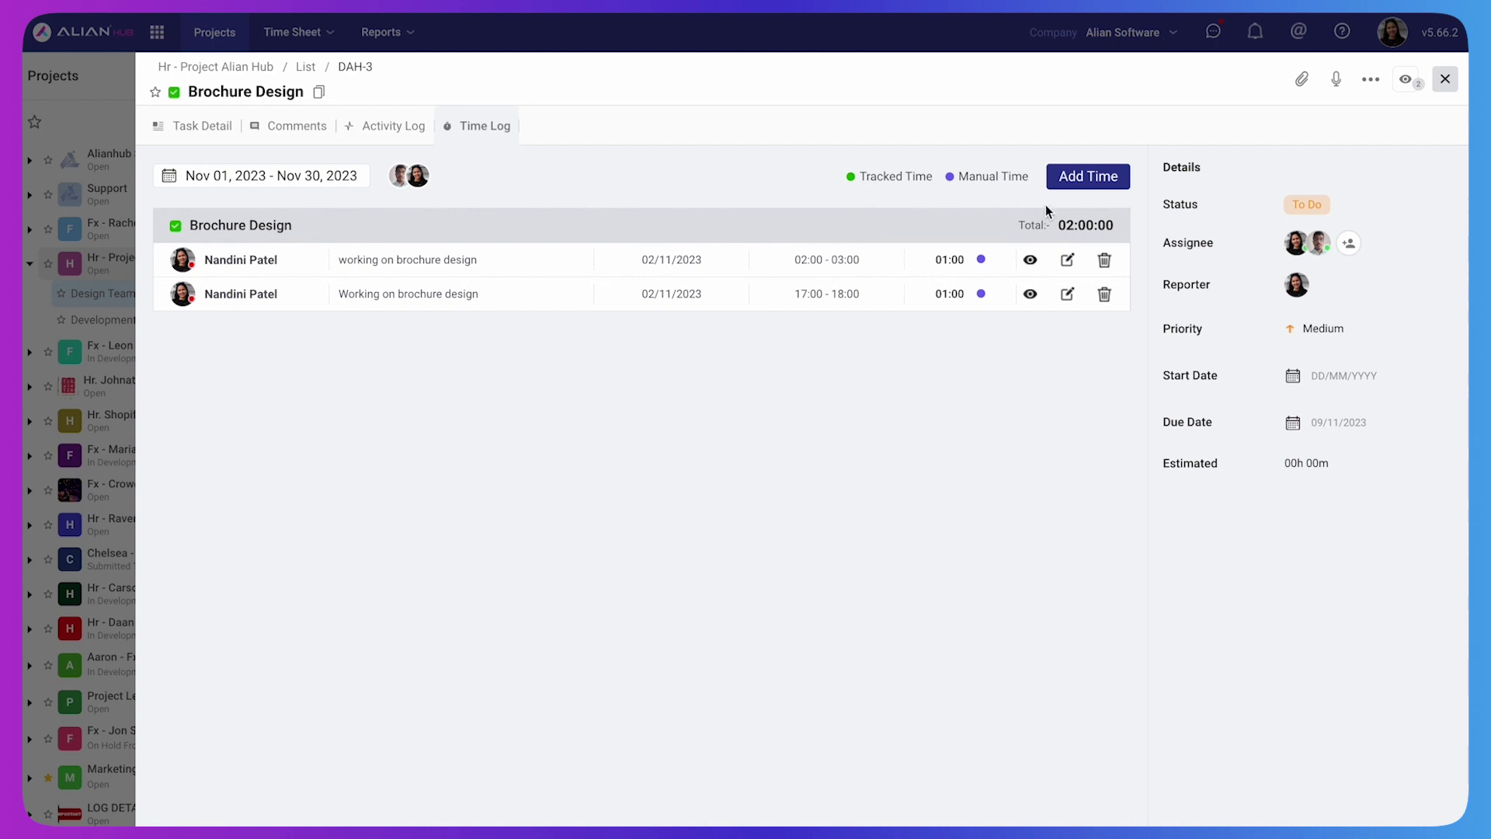
Change the 02:00 - 03:00 log to 01/11/2023, 02:01 - 03:04, and update it
click(1066, 259)
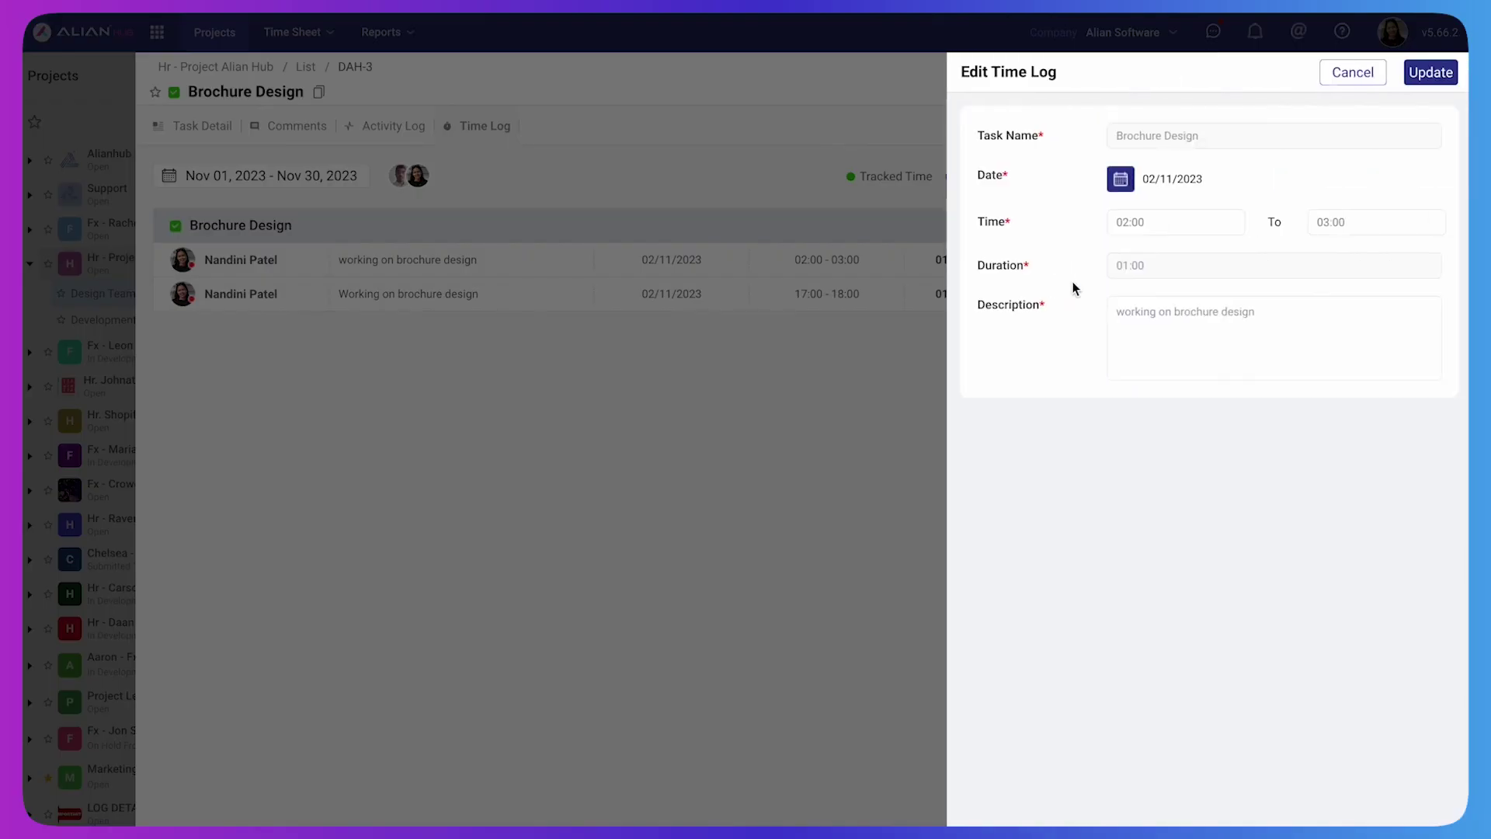
click(1121, 180)
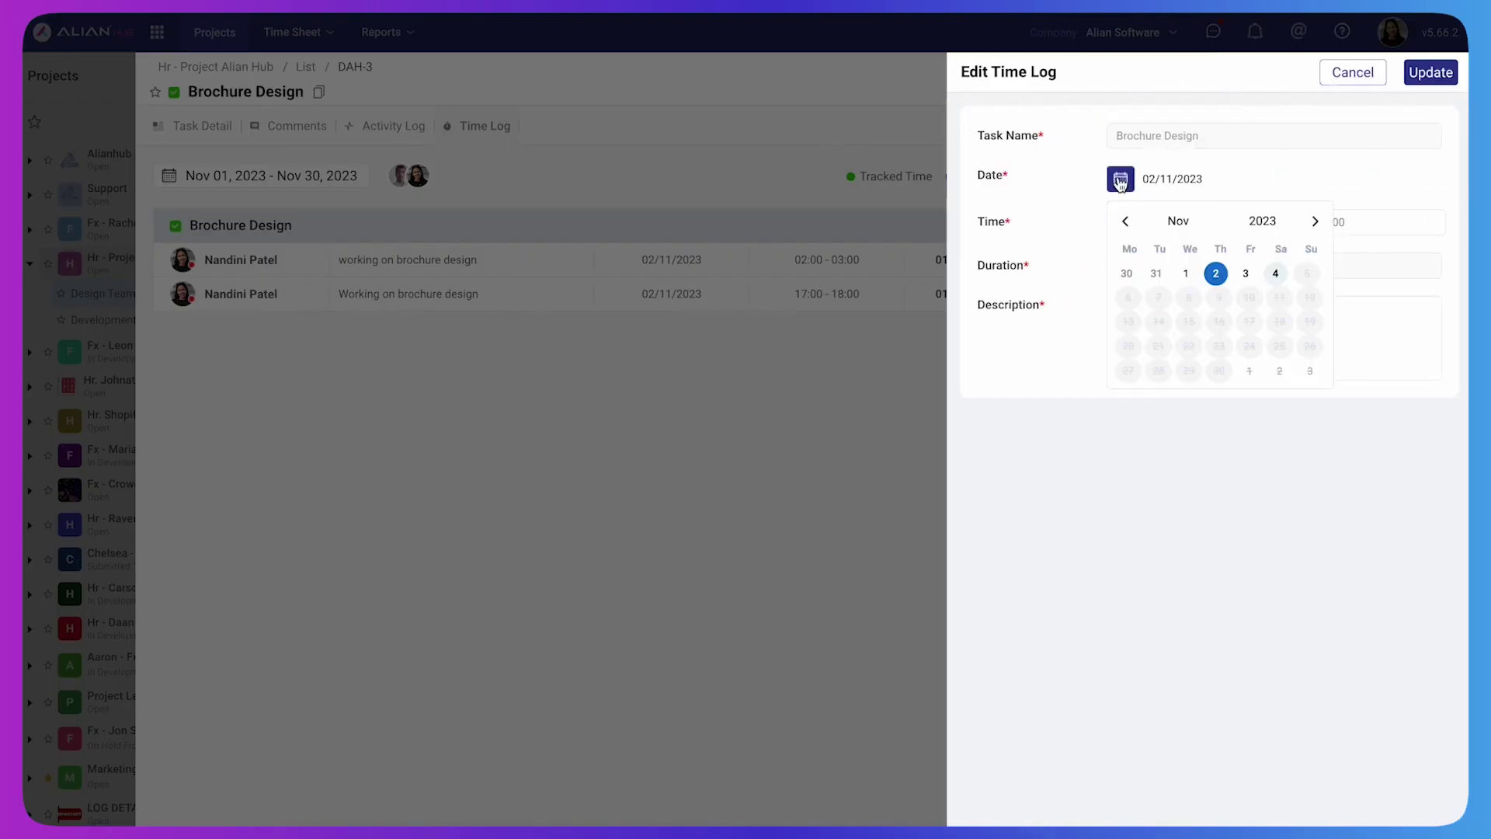
click(1186, 274)
click(1124, 224)
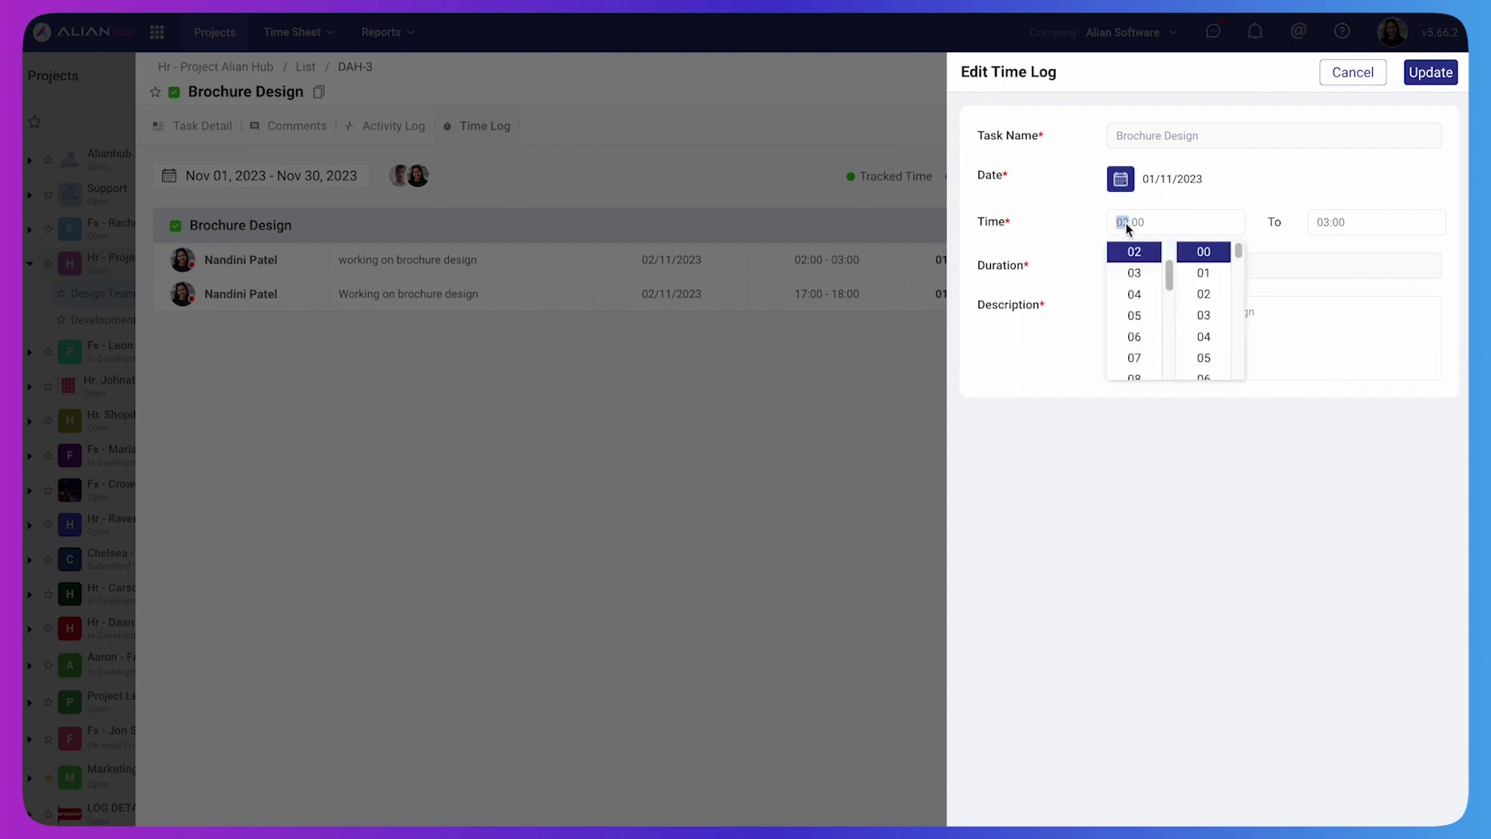
click(1217, 270)
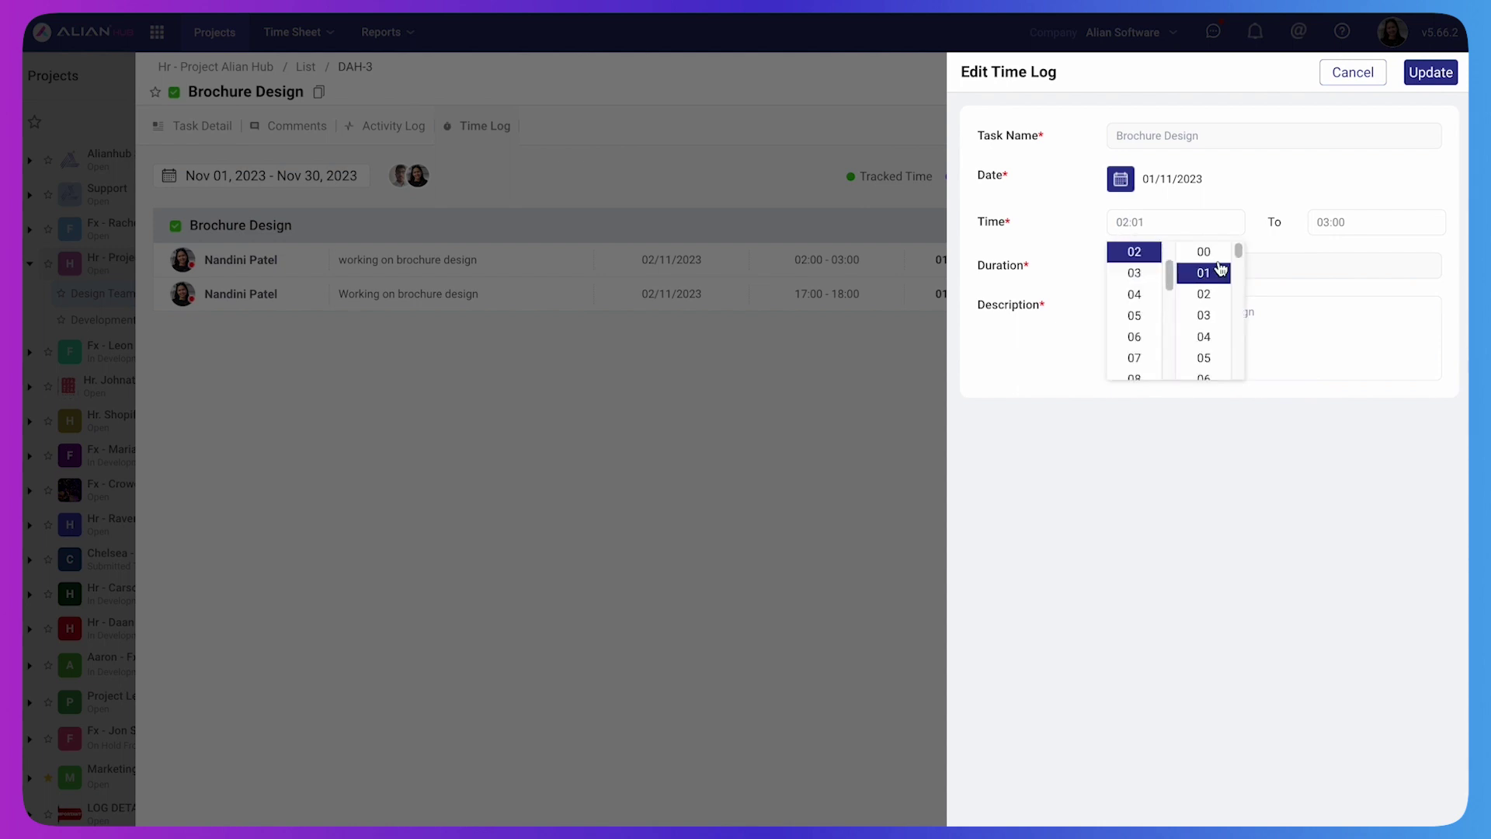
click(1319, 223)
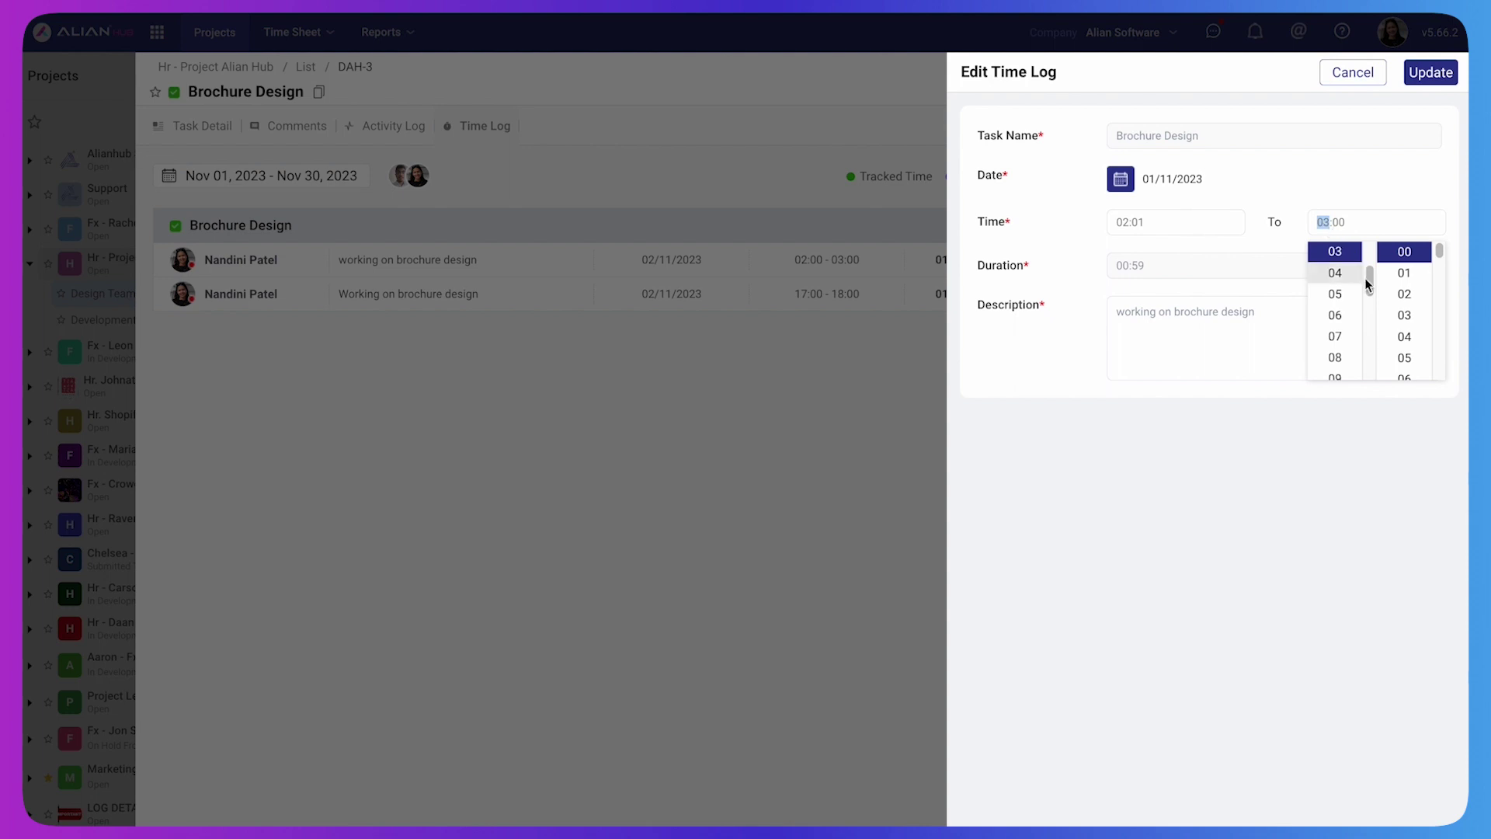
click(1404, 338)
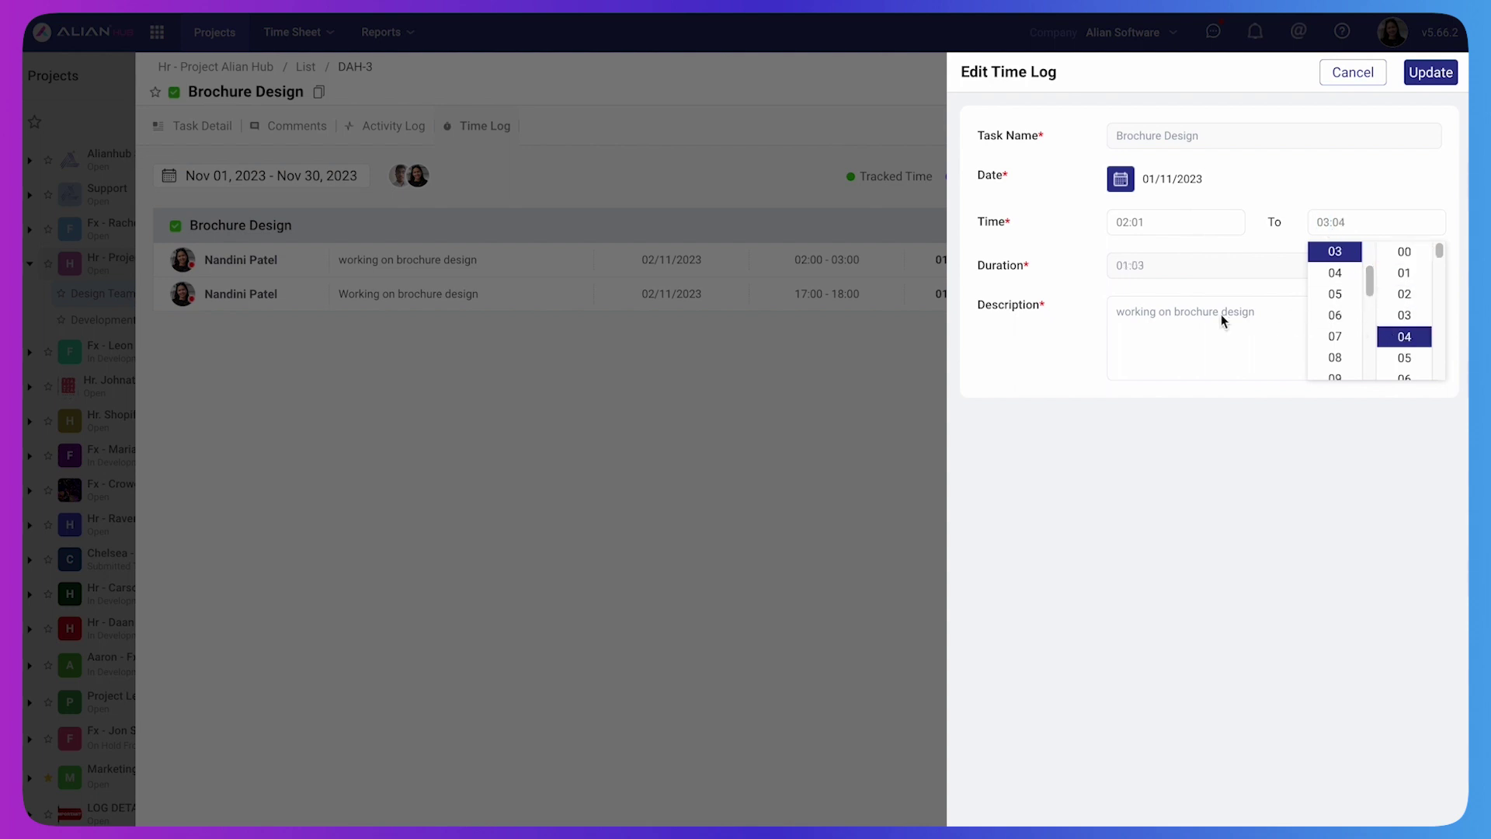
click(1180, 319)
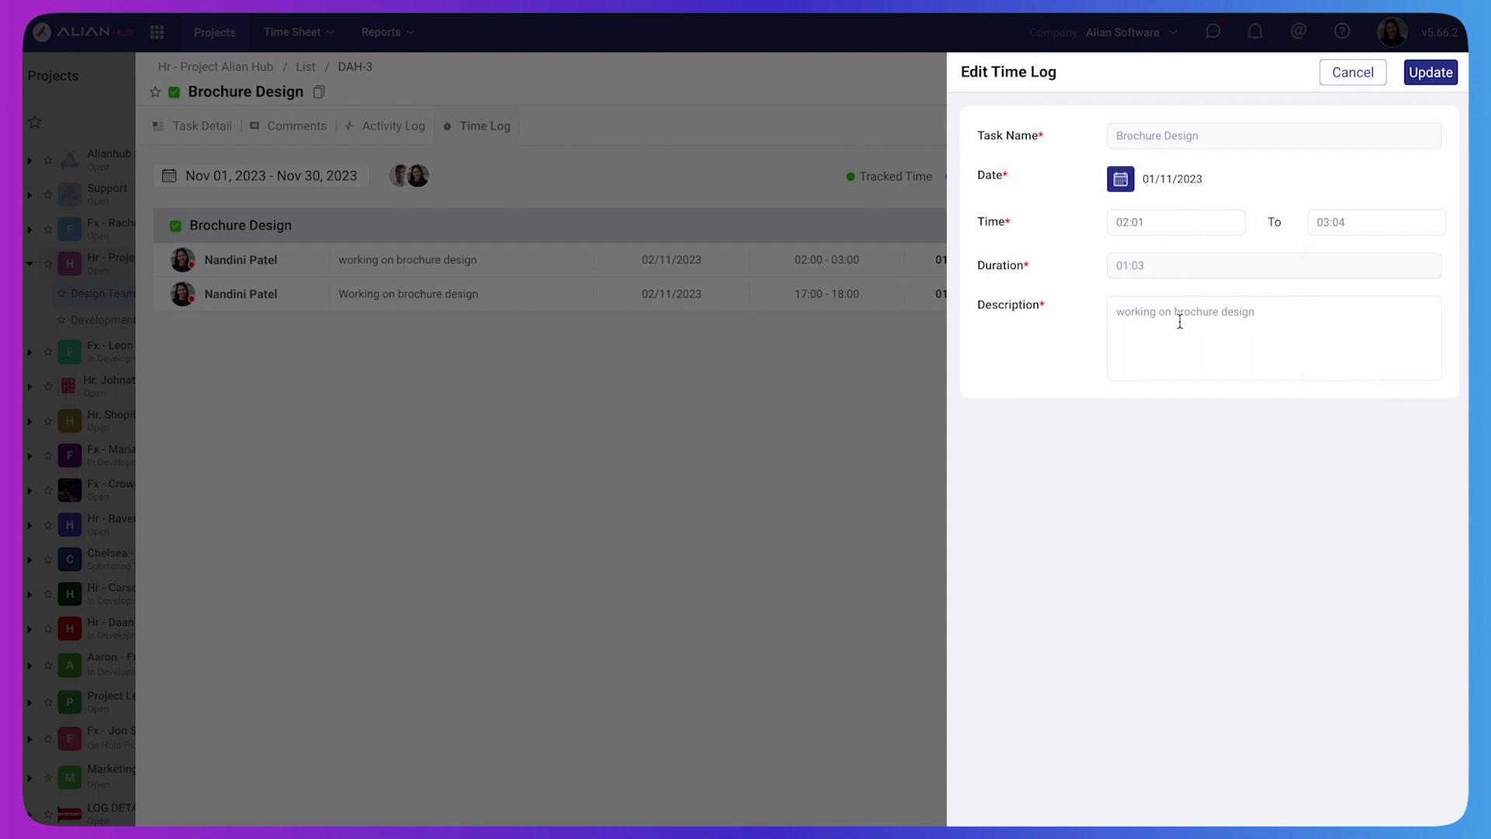
click(1433, 73)
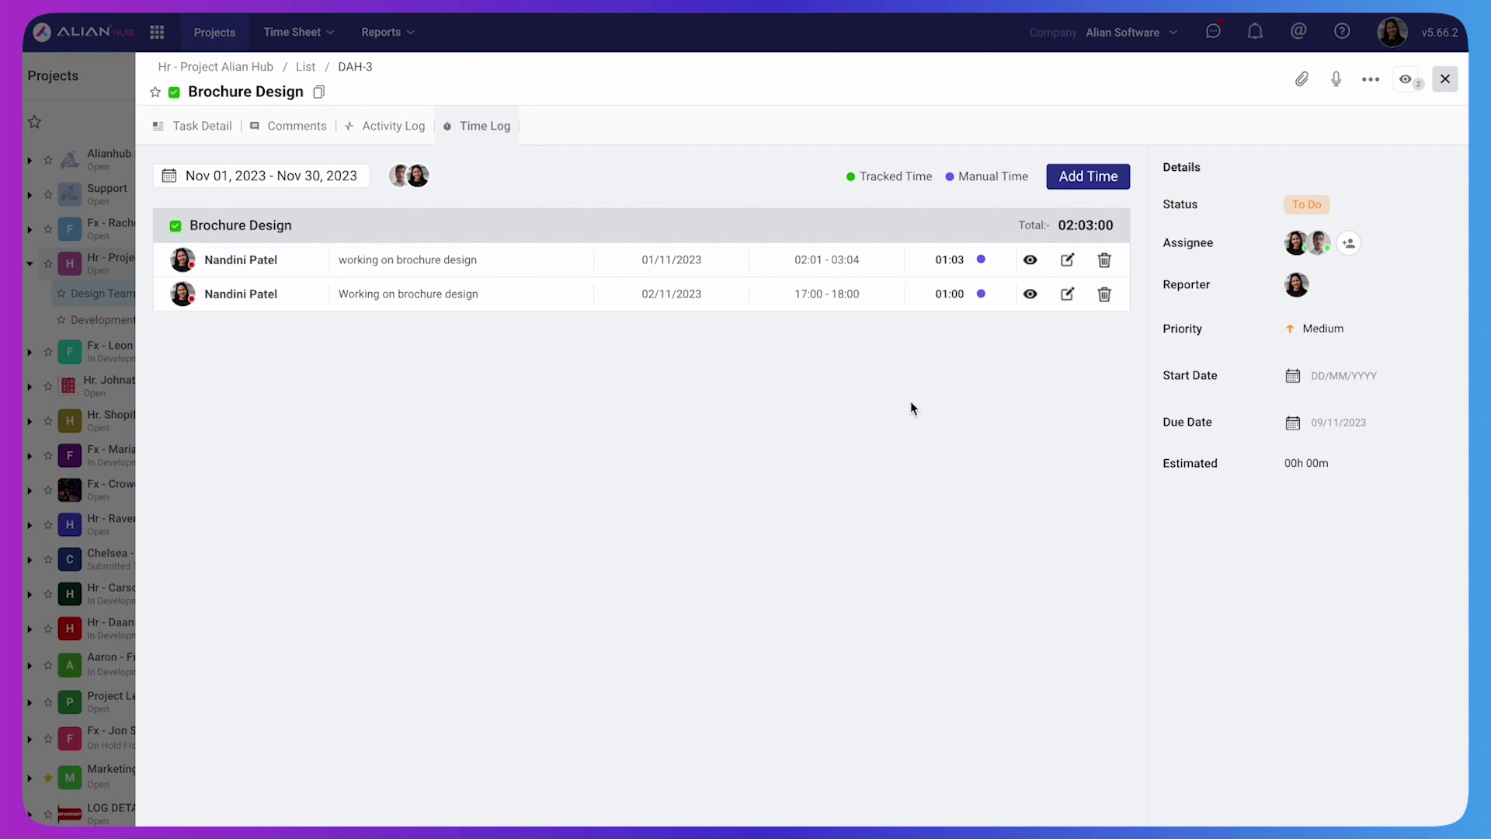
Delete the 01/11/2023 time log and confirm the deletion
click(1103, 289)
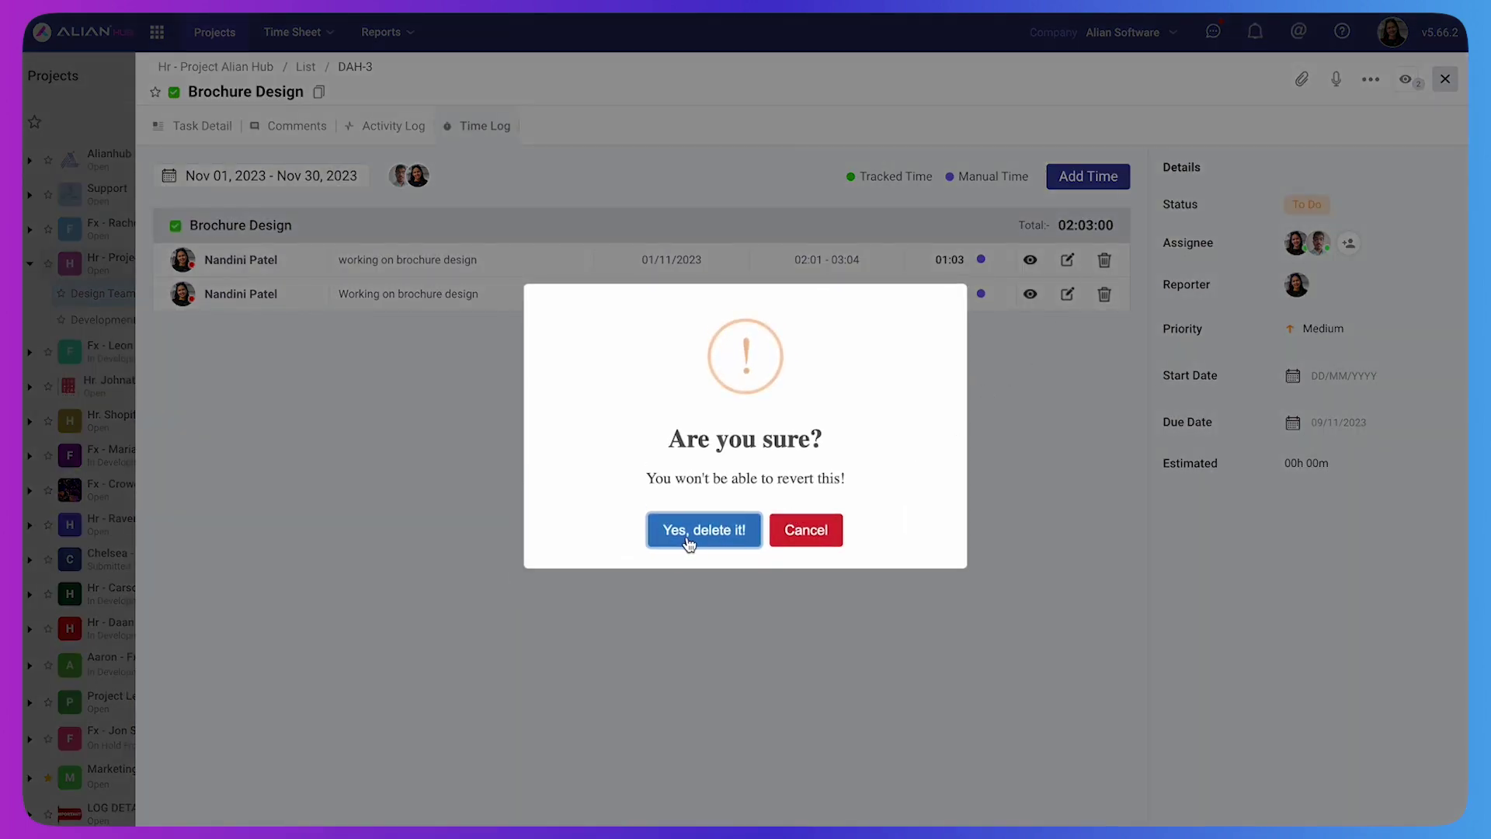
click(689, 536)
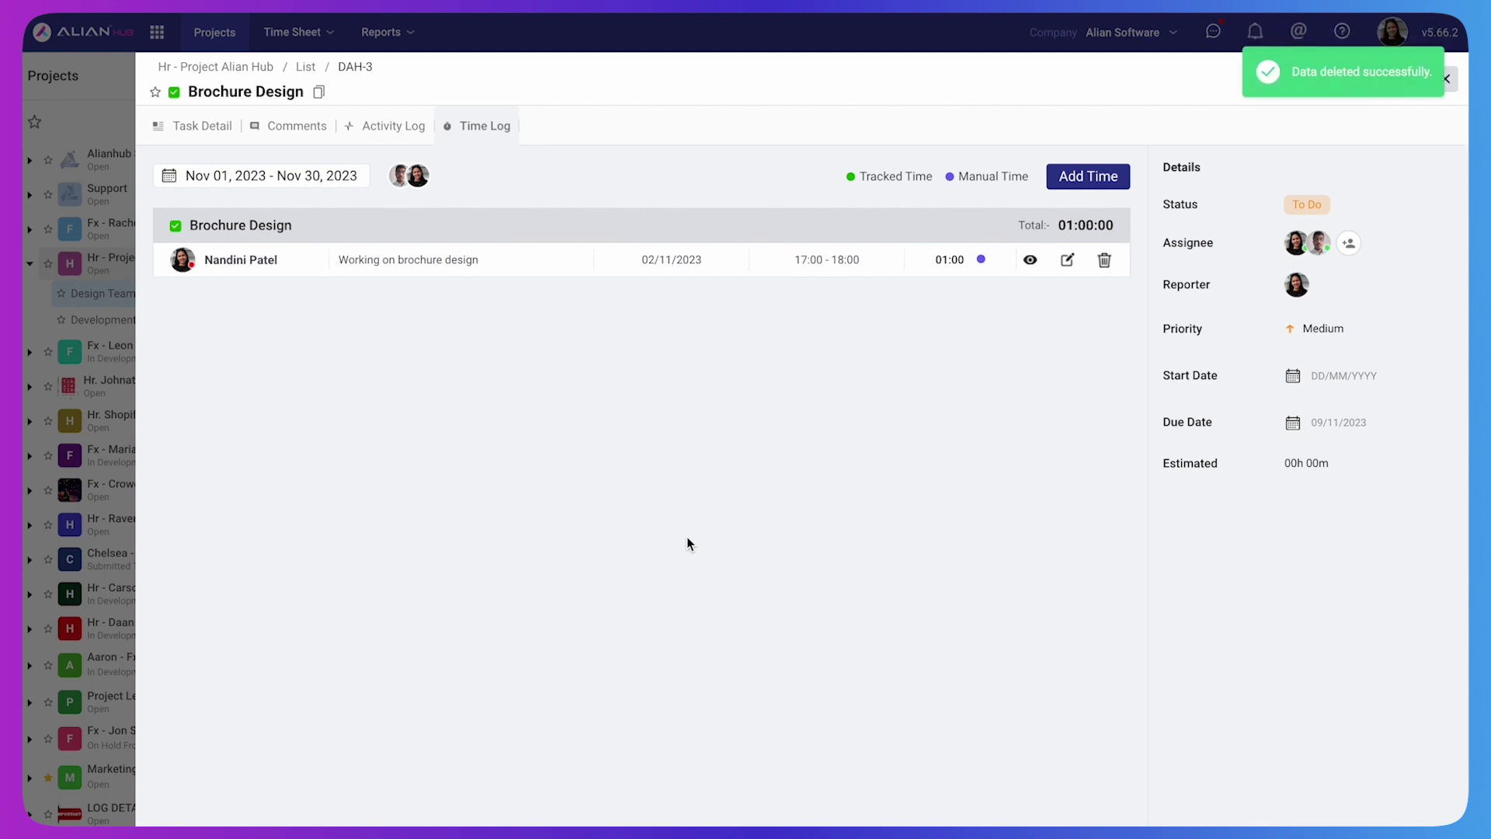